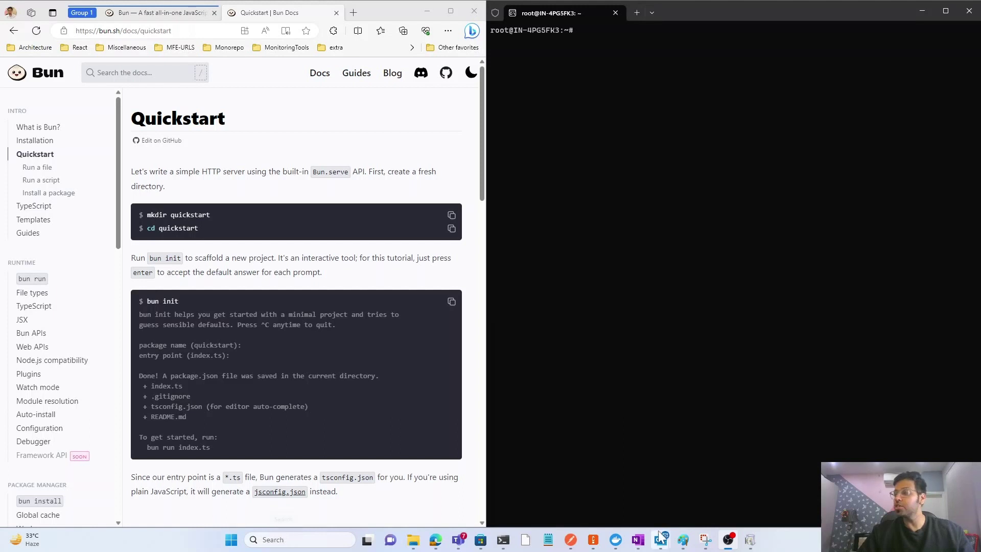
# Tick Windows Subsystem for Linux in Windows Features and confirm with OK
pyautogui.click(750, 539)
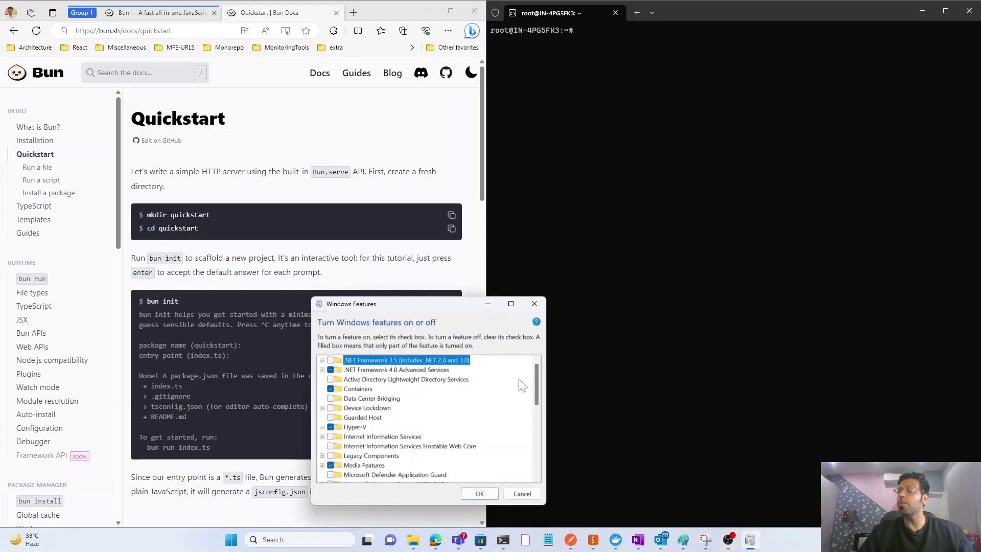
pyautogui.moveTo(535, 374); pyautogui.dragTo(535, 443)
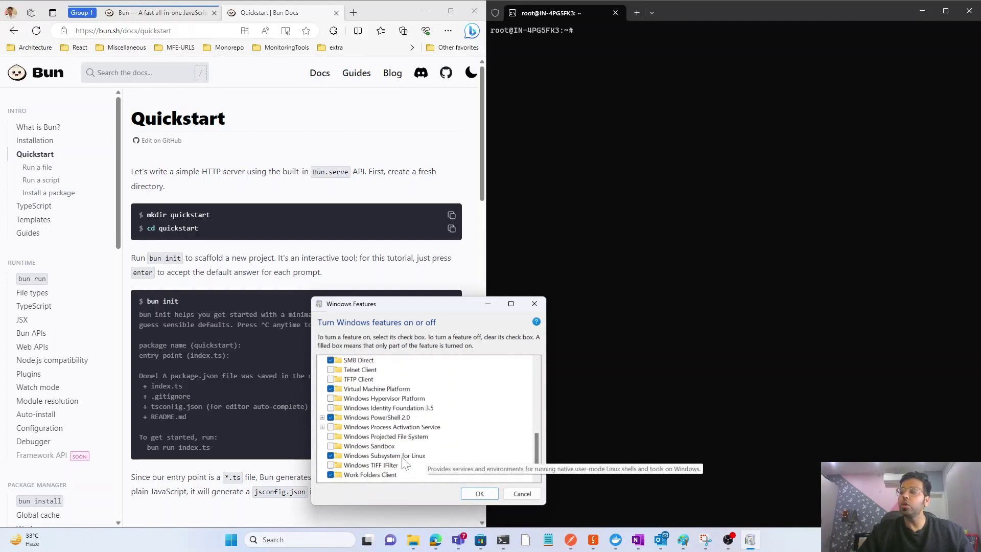
pyautogui.click(331, 455)
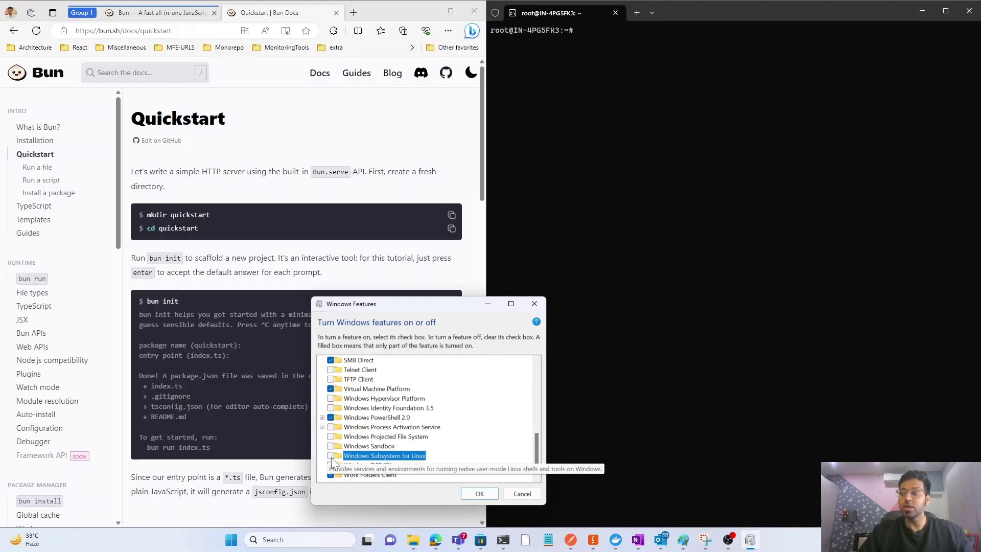
pyautogui.click(331, 456)
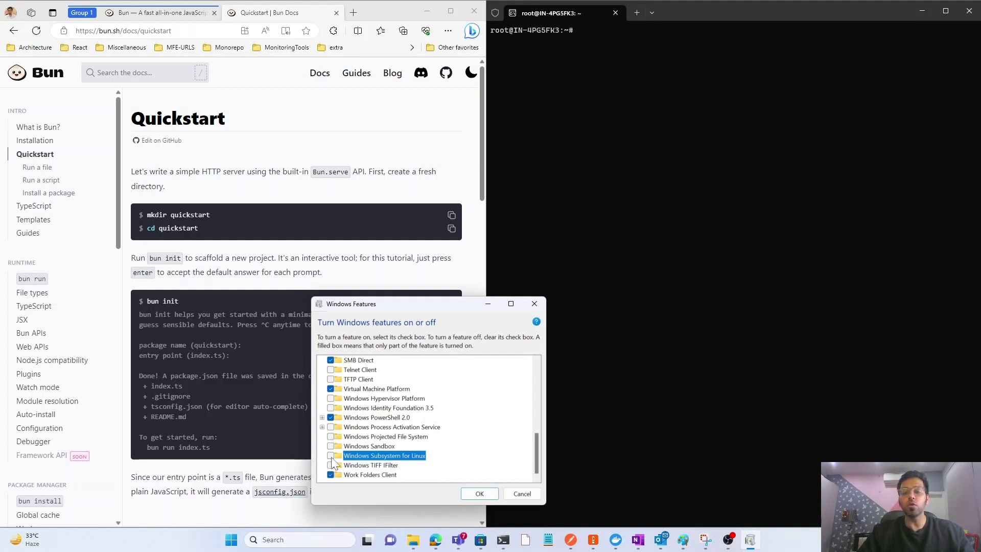
pyautogui.click(330, 456)
pyautogui.click(484, 493)
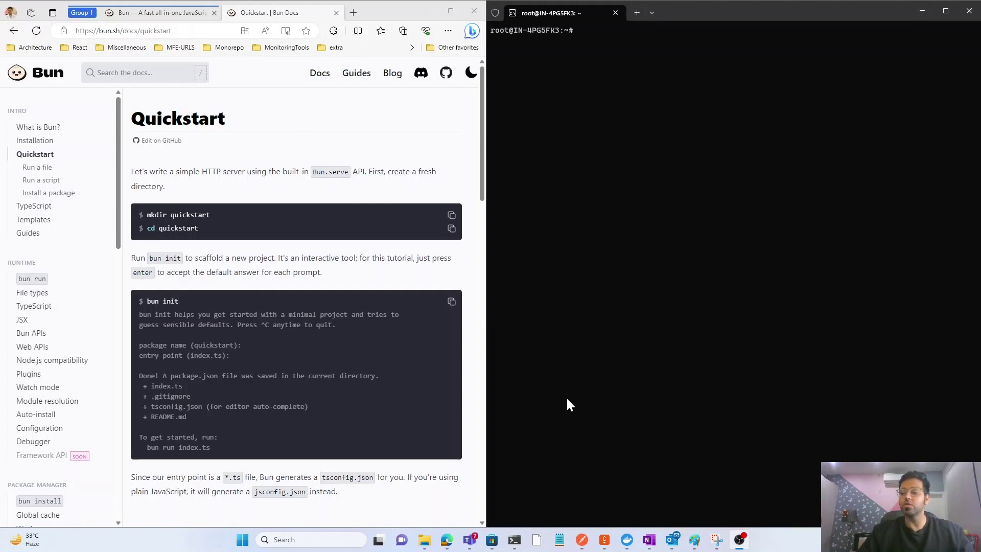
# Run lsb_release -a to confirm the system is Ubuntu 20.04.6 LTS
pyautogui.click(688, 99)
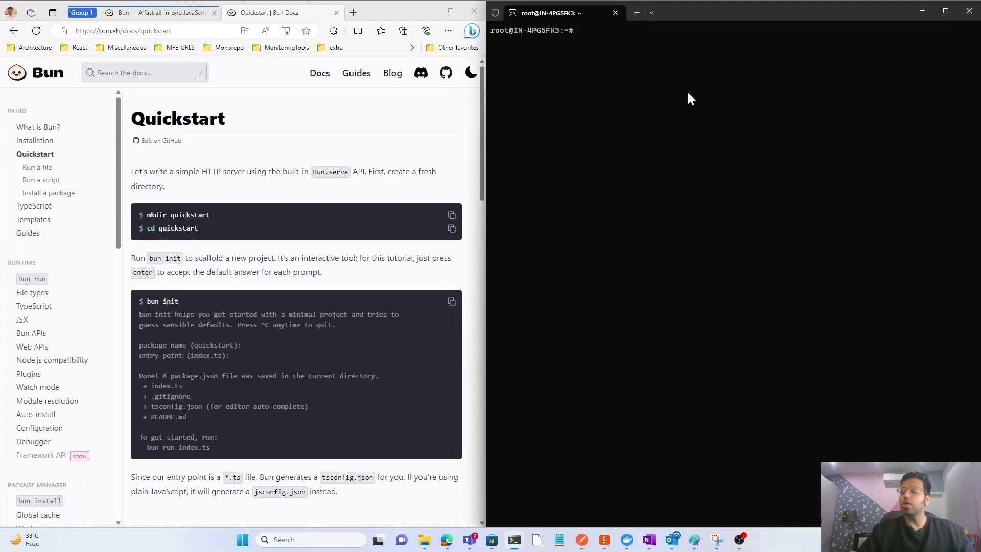
pyautogui.write('lsb_release -a')
pyautogui.press('Return')
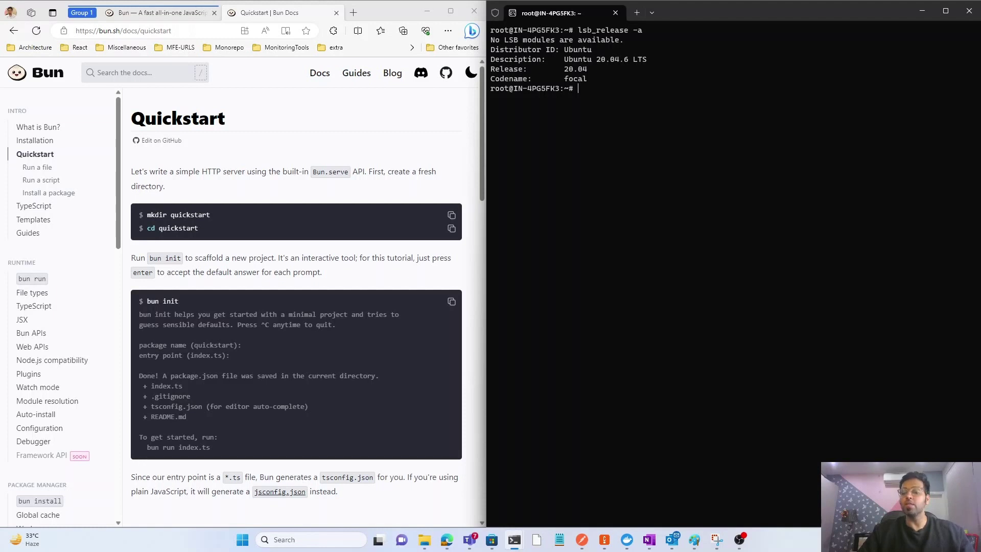
# Create a demo folder with a bun folder inside and move into demo/bun
pyautogui.write('mkdir ')
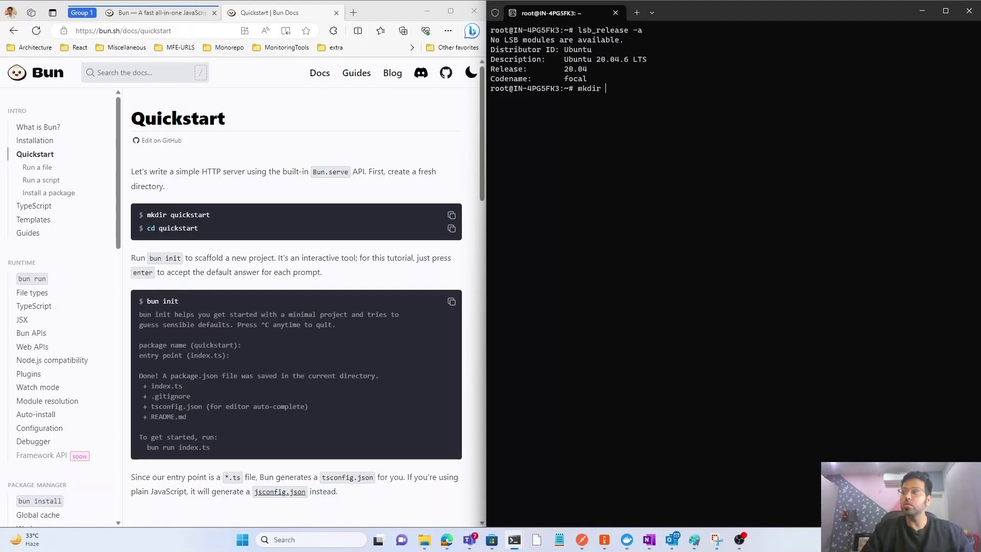
pyautogui.write('demo')
pyautogui.press('Return')
pyautogui.write('cd')
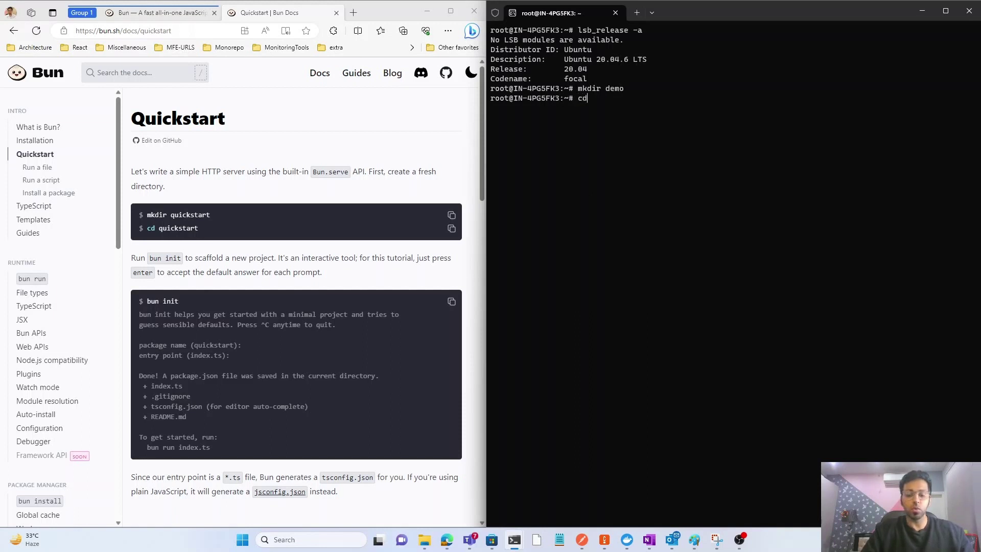
pyautogui.write(' demo')
pyautogui.press('Tab')
pyautogui.press('Return')
pyautogui.write('mkdir bun')
pyautogui.press('Return')
pyautogui.write('cd bun')
pyautogui.press('Tab')
pyautogui.press('Return')
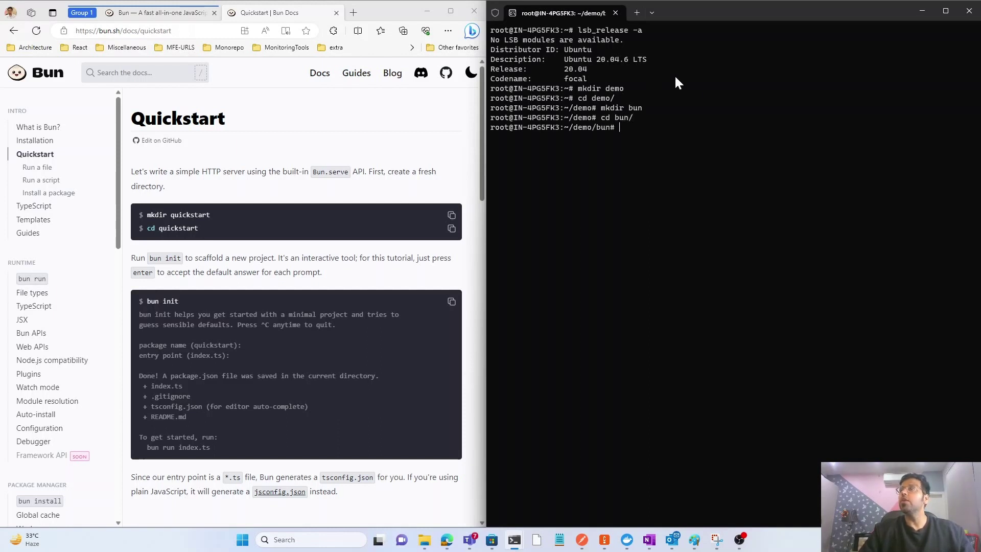
# Copy the curl install command from bun.sh and run it in the terminal
pyautogui.click(167, 14)
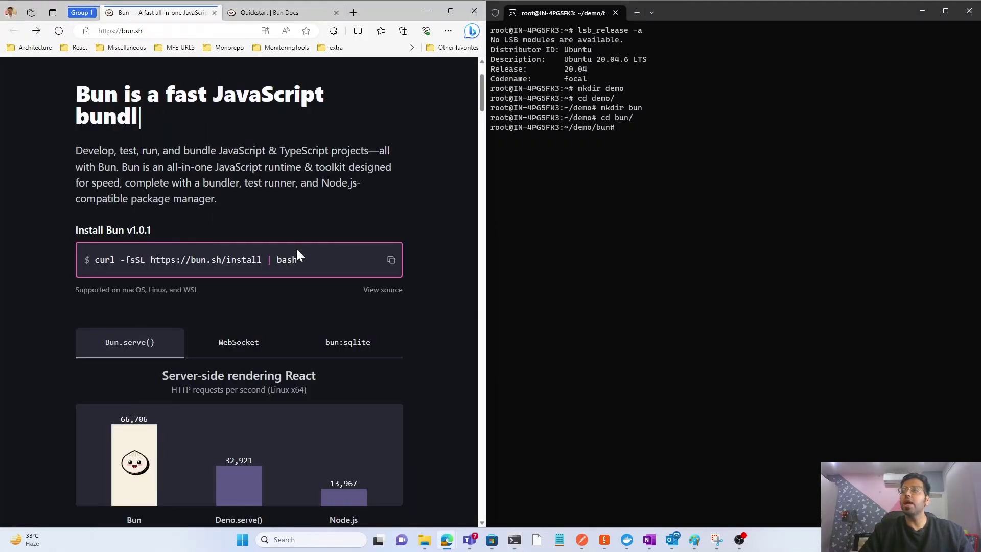
pyautogui.click(392, 260)
pyautogui.click(643, 203)
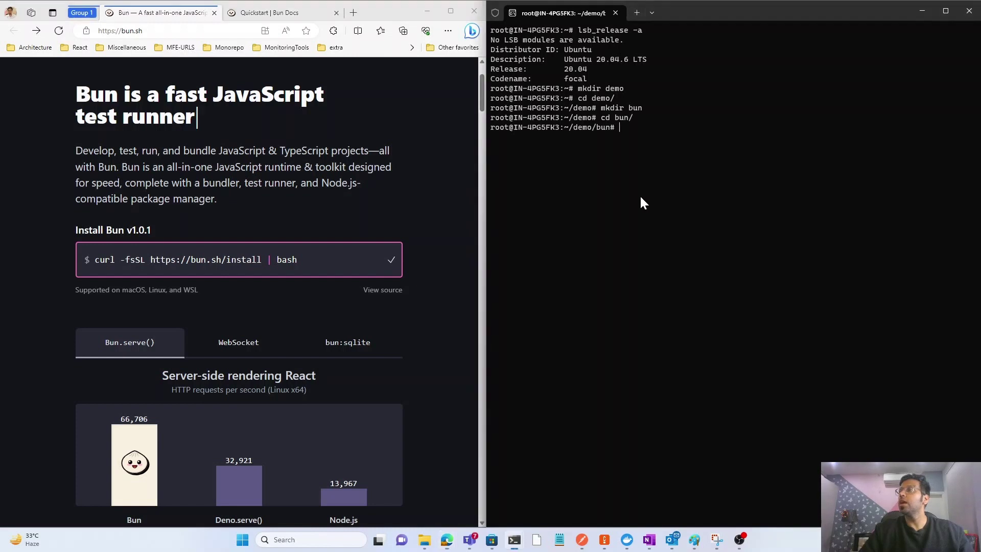
pyautogui.hotkey('ctrl', 'v')
pyautogui.press('Return')
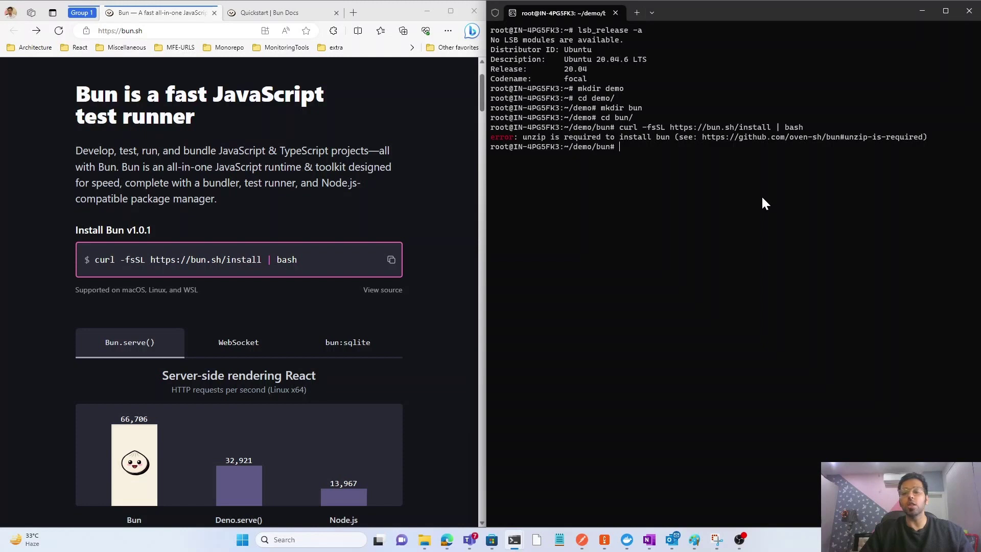
# Install unzip with sudo apt install unzip, then rerun the Bun curl installer
pyautogui.write('sudo ')
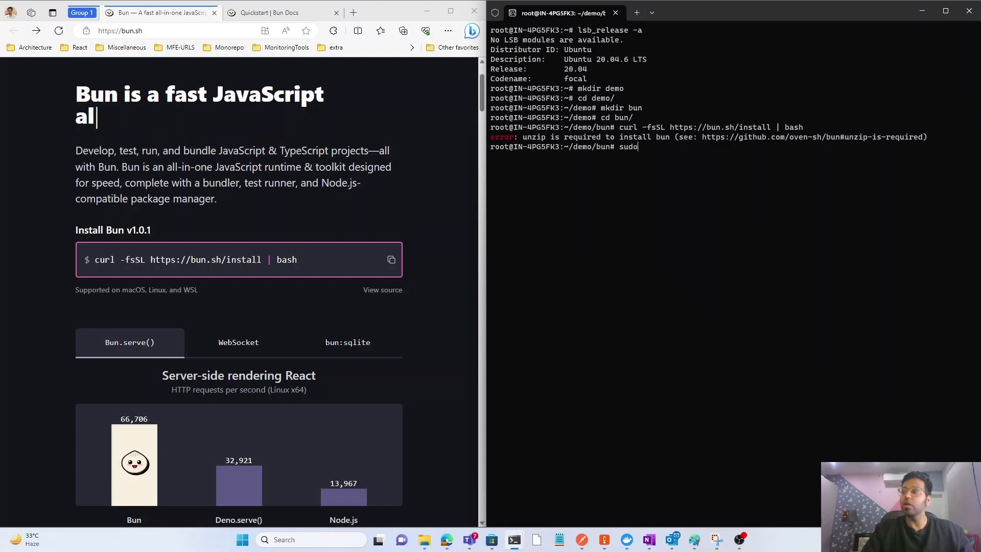
pyautogui.write('apt install unzip')
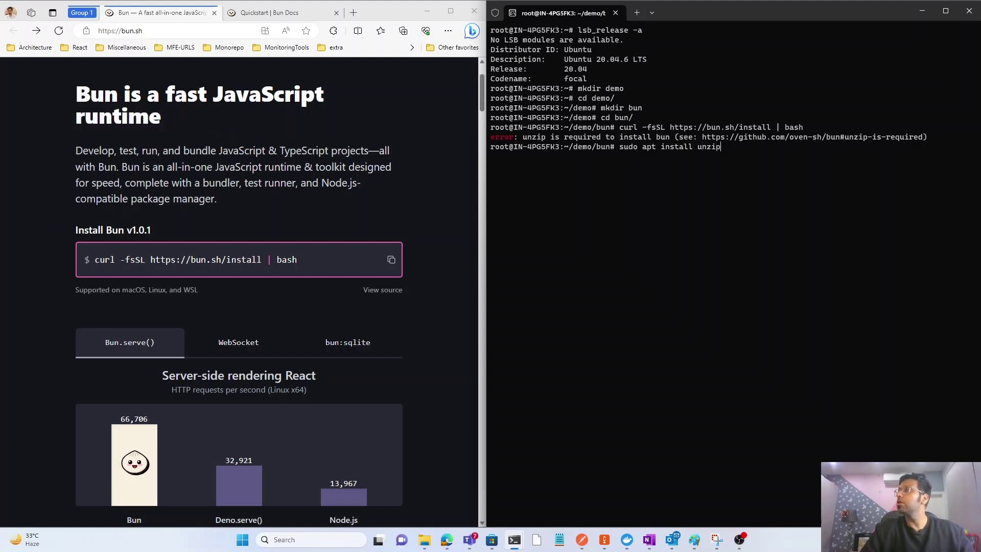
pyautogui.press('Return')
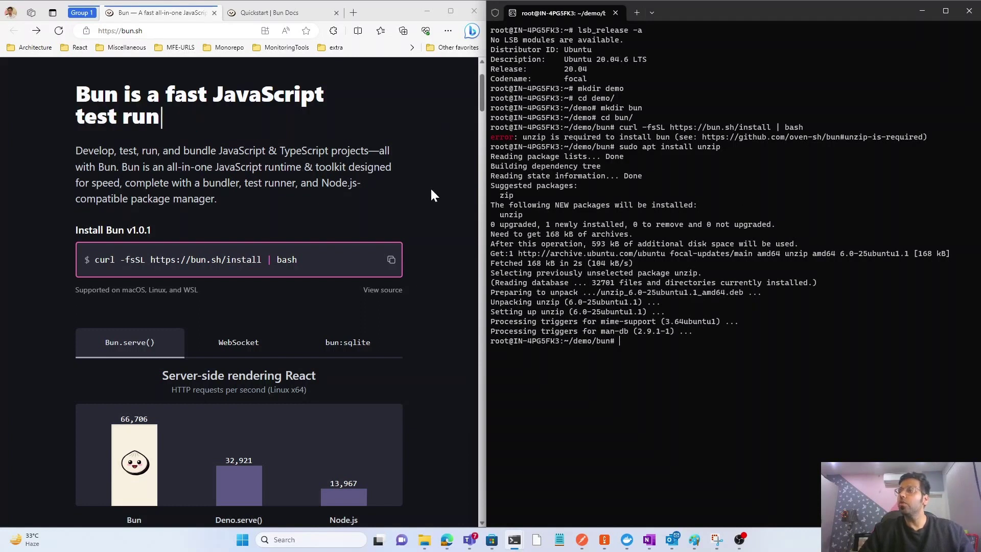
pyautogui.press('Up')
pyautogui.press('Up')
pyautogui.press('Return')
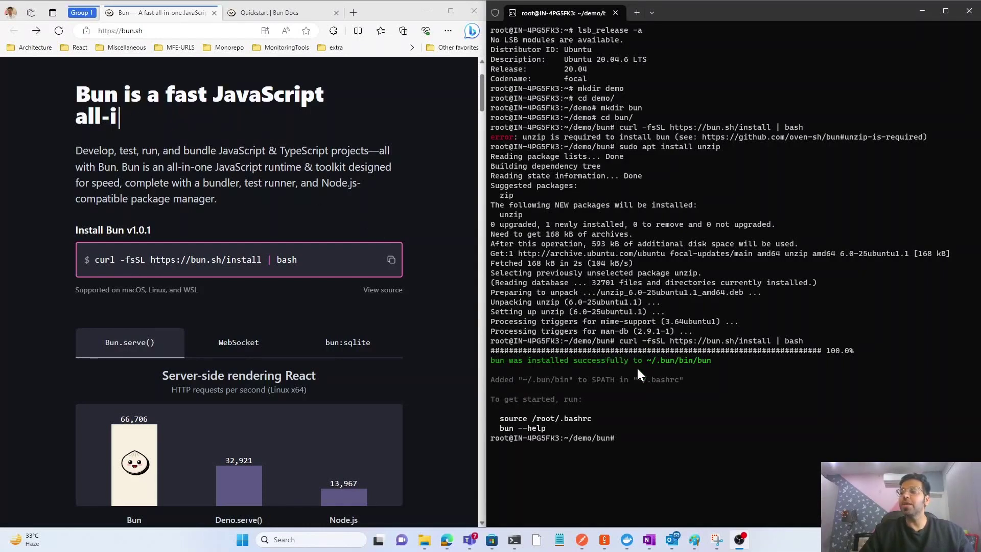
# Open ~/.bashrc in nano, using the path copied from the installer output
pyautogui.click(626, 431)
pyautogui.write('nano')
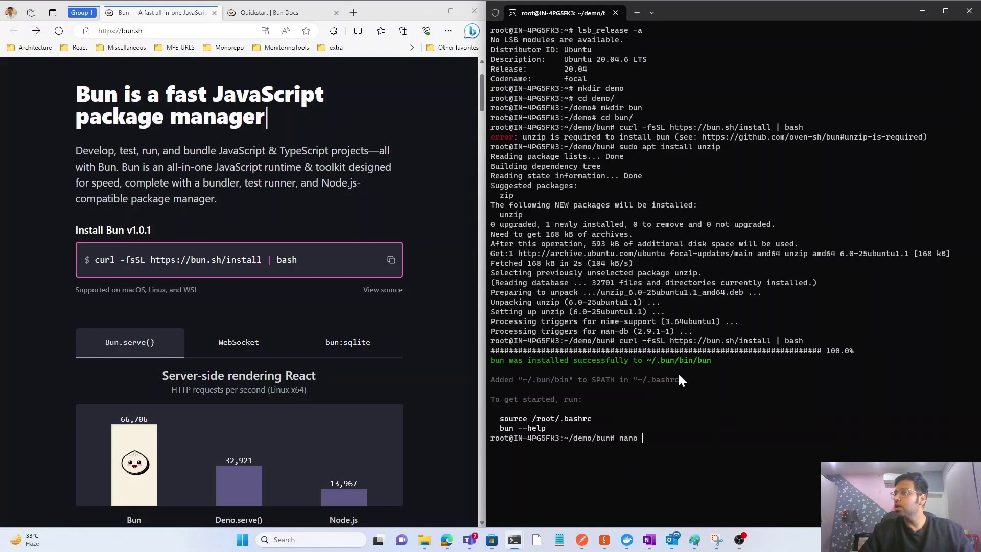
pyautogui.moveTo(637, 378); pyautogui.dragTo(676, 378)
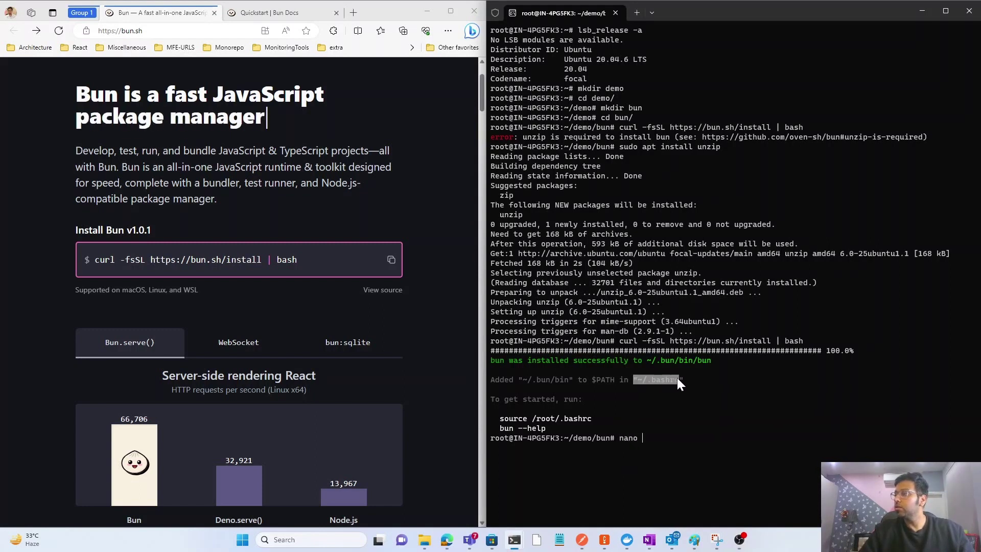
pyautogui.rightClick(676, 378)
pyautogui.rightClick(675, 421)
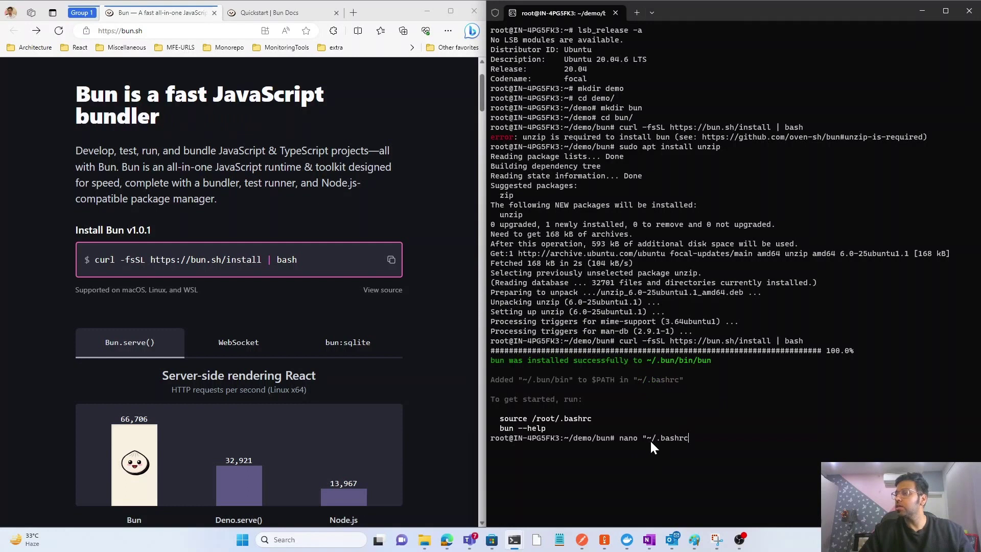
pyautogui.press('Left')
pyautogui.press('Left')
pyautogui.press('Left')
pyautogui.press('Left')
pyautogui.press('Left')
pyautogui.press('Left')
pyautogui.press('Left')
pyautogui.press('Left')
pyautogui.press('Left')
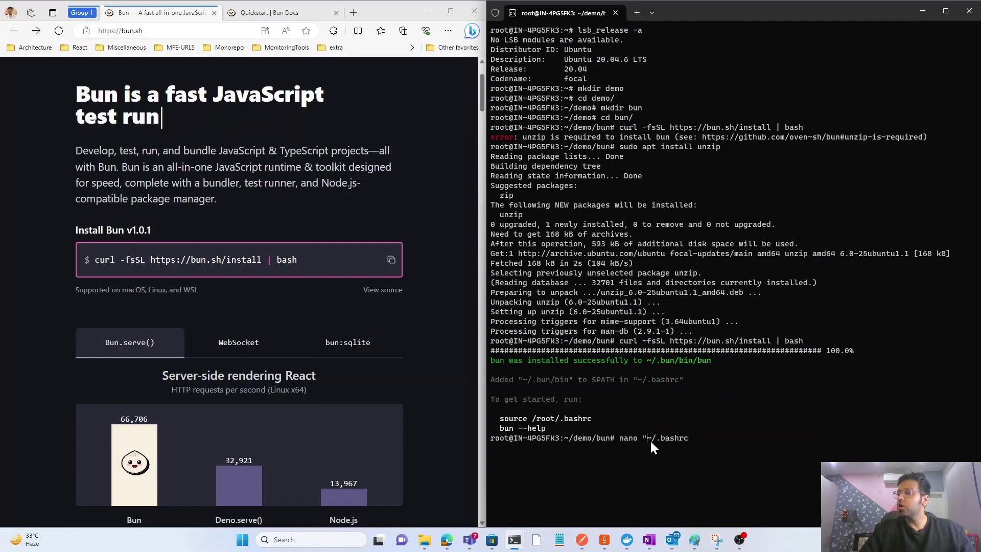
pyautogui.press('BackSpace')
pyautogui.press('End')
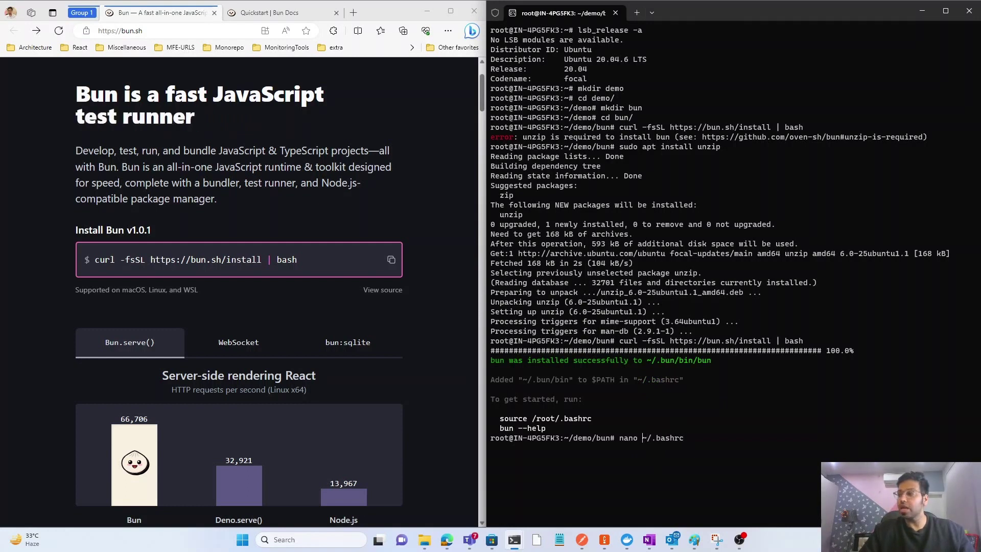
pyautogui.press('Return')
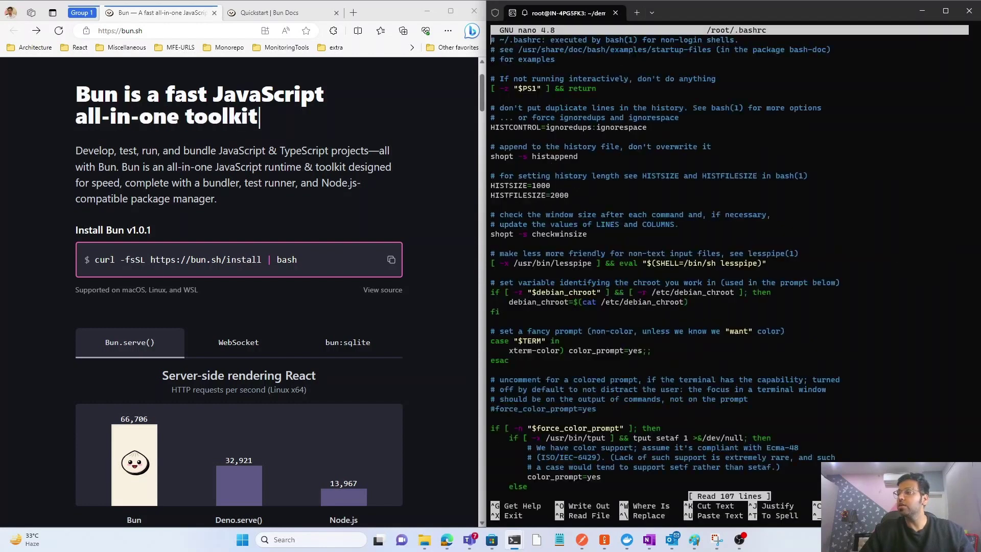
# Delete the duplicate # bun PATH block, save ~/.bashrc, and run code . in ~/demo/bun
pyautogui.press('Down')
pyautogui.press('Down')
pyautogui.press('Down')
pyautogui.press('Down')
pyautogui.press('Down')
pyautogui.press('Down')
pyautogui.press('Down')
pyautogui.press('Down')
pyautogui.press('Down')
pyautogui.press('Down')
pyautogui.press('Down')
pyautogui.press('Down')
pyautogui.press('Down')
pyautogui.press('Down')
pyautogui.press('Down')
pyautogui.press('Down')
pyautogui.press('Down')
pyautogui.press('Down')
pyautogui.press('Down')
pyautogui.press('Down')
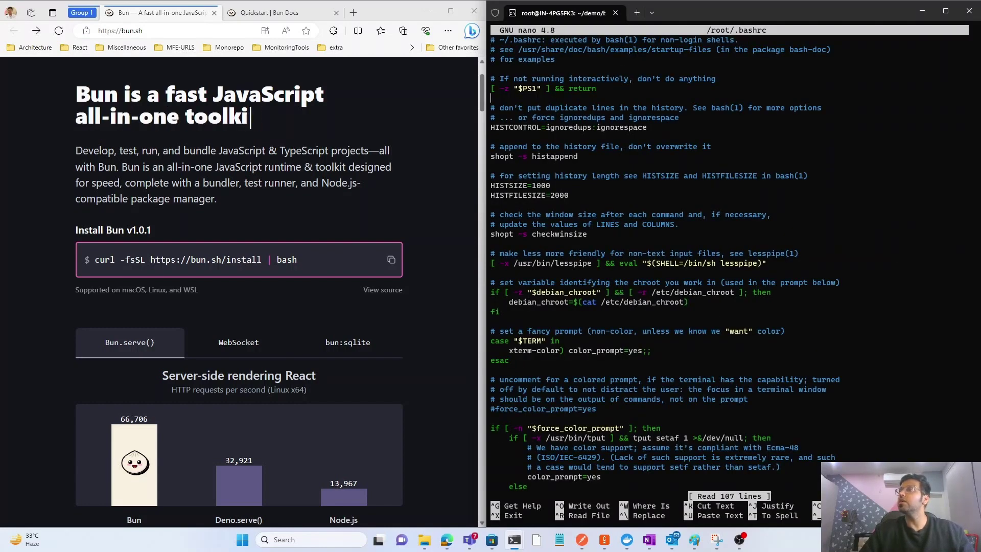
pyautogui.press('Down')
pyautogui.press('Down')
pyautogui.press('Down')
pyautogui.press('Down')
pyautogui.press('Down')
pyautogui.press('Down')
pyautogui.press('Down')
pyautogui.press('Down')
pyautogui.press('Down')
pyautogui.press('Down')
pyautogui.press('Down')
pyautogui.press('Down')
pyautogui.press('Down')
pyautogui.press('Down')
pyautogui.press('Down')
pyautogui.press('Down')
pyautogui.press('Down')
pyautogui.press('Down')
pyautogui.press('Down')
pyautogui.press('Down')
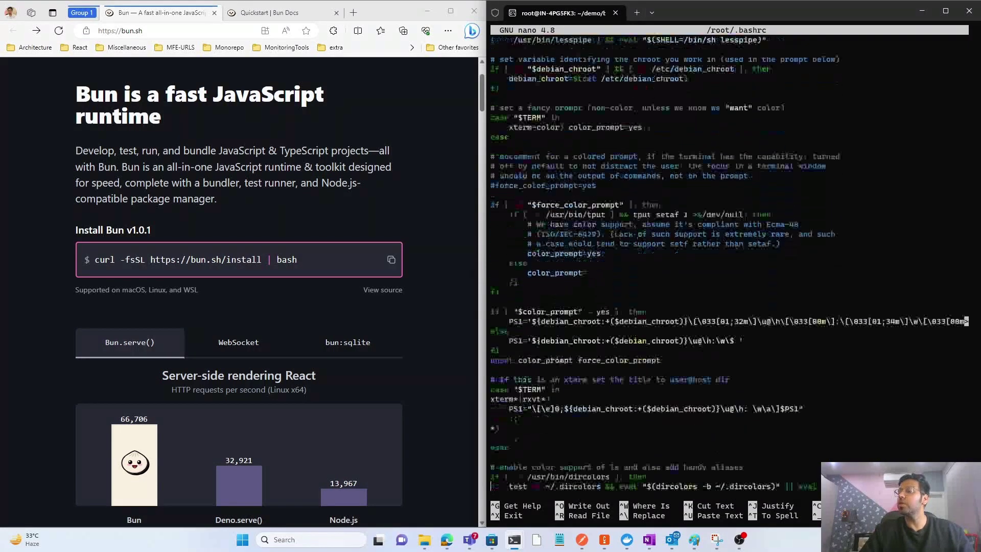
pyautogui.press('Down')
pyautogui.press('Down')
pyautogui.press('Down')
pyautogui.press('Down')
pyautogui.press('Down')
pyautogui.press('Down')
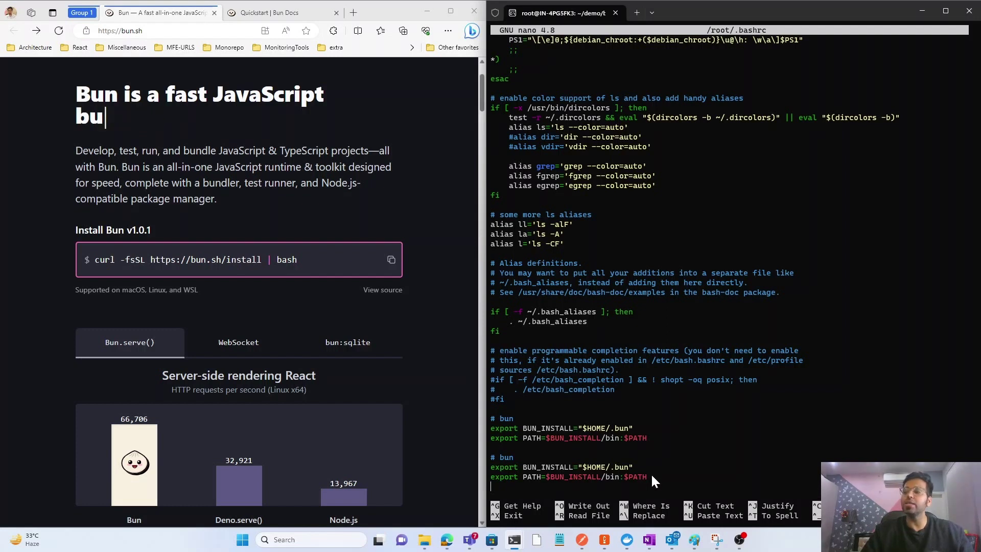
pyautogui.press('BackSpace')
pyautogui.press('BackSpace')
pyautogui.press('BackSpace')
pyautogui.press('BackSpace')
pyautogui.press('BackSpace')
pyautogui.press('BackSpace')
pyautogui.press('BackSpace')
pyautogui.press('BackSpace')
pyautogui.press('BackSpace')
pyautogui.press('BackSpace')
pyautogui.press('BackSpace')
pyautogui.press('BackSpace')
pyautogui.press('BackSpace')
pyautogui.press('BackSpace')
pyautogui.press('BackSpace')
pyautogui.press('BackSpace')
pyautogui.press('BackSpace')
pyautogui.press('BackSpace')
pyautogui.press('BackSpace')
pyautogui.press('BackSpace')
pyautogui.press('BackSpace')
pyautogui.press('BackSpace')
pyautogui.press('BackSpace')
pyautogui.press('BackSpace')
pyautogui.press('BackSpace')
pyautogui.press('BackSpace')
pyautogui.press('BackSpace')
pyautogui.press('BackSpace')
pyautogui.press('BackSpace')
pyautogui.press('BackSpace')
pyautogui.press('BackSpace')
pyautogui.press('BackSpace')
pyautogui.press('BackSpace')
pyautogui.press('BackSpace')
pyautogui.press('BackSpace')
pyautogui.press('BackSpace')
pyautogui.press('BackSpace')
pyautogui.press('BackSpace')
pyautogui.press('BackSpace')
pyautogui.press('BackSpace')
pyautogui.press('BackSpace')
pyautogui.press('BackSpace')
pyautogui.press('BackSpace')
pyautogui.press('BackSpace')
pyautogui.press('BackSpace')
pyautogui.press('BackSpace')
pyautogui.press('BackSpace')
pyautogui.press('BackSpace')
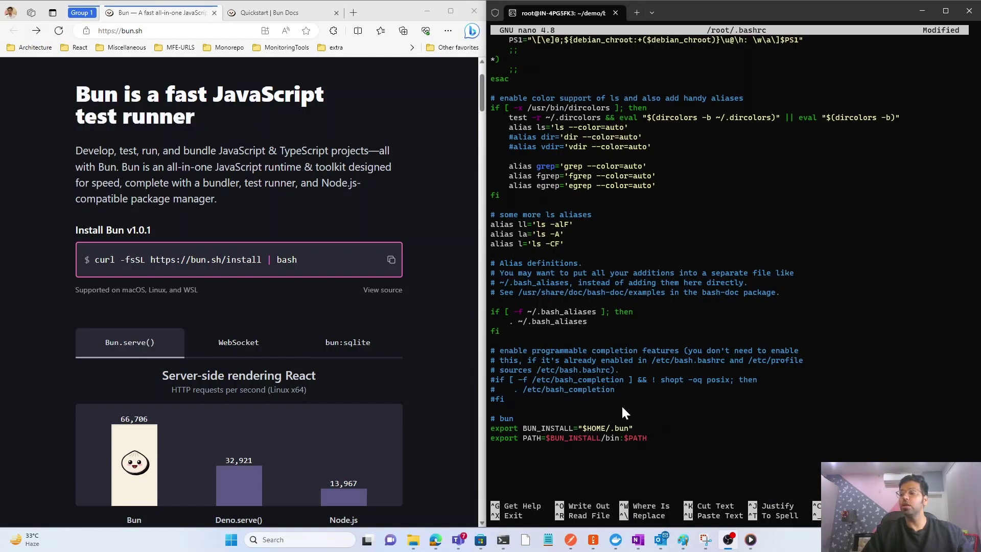
pyautogui.hotkey('ctrl', 'x')
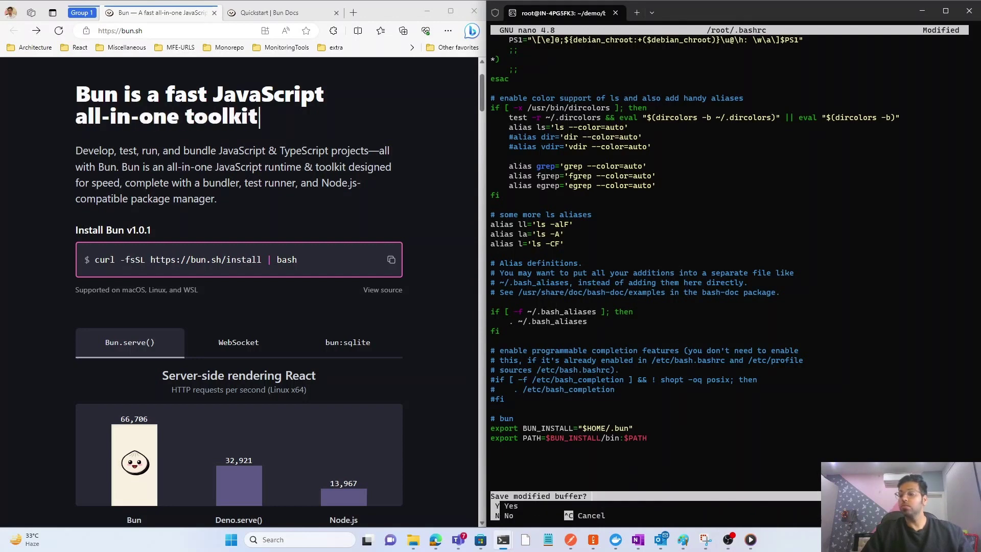
pyautogui.press('y')
pyautogui.press('Return')
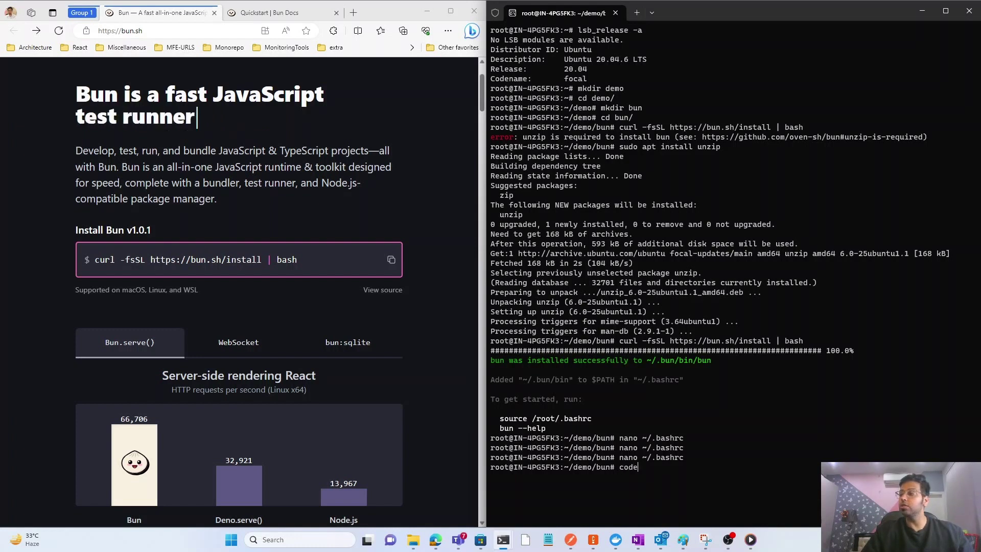
pyautogui.write('.')
pyautogui.press('Return')
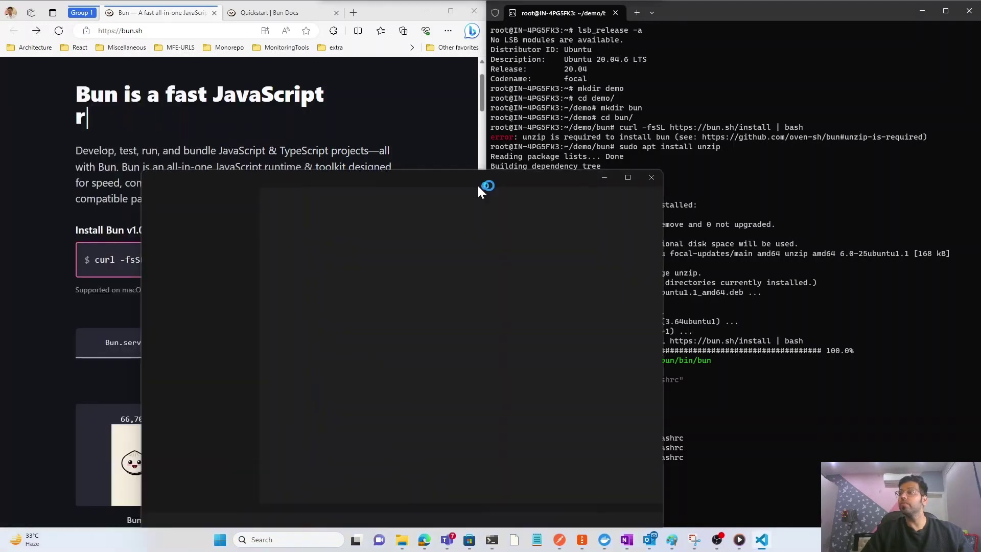
# Maximize VS Code, trust the parent demo folder's authors, and show the BUN folder in Explorer
pyautogui.click(477, 183)
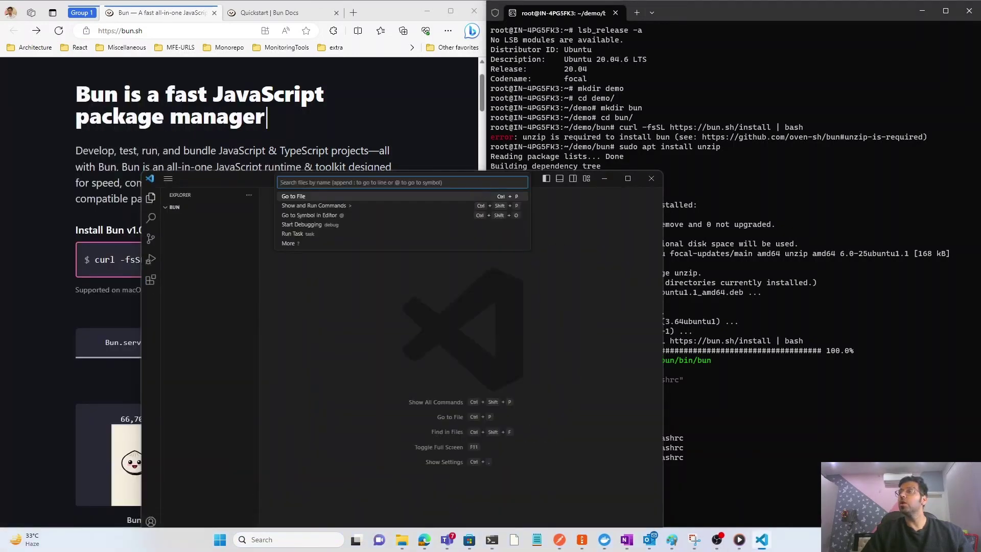
pyautogui.doubleClick(235, 179)
pyautogui.click(481, 247)
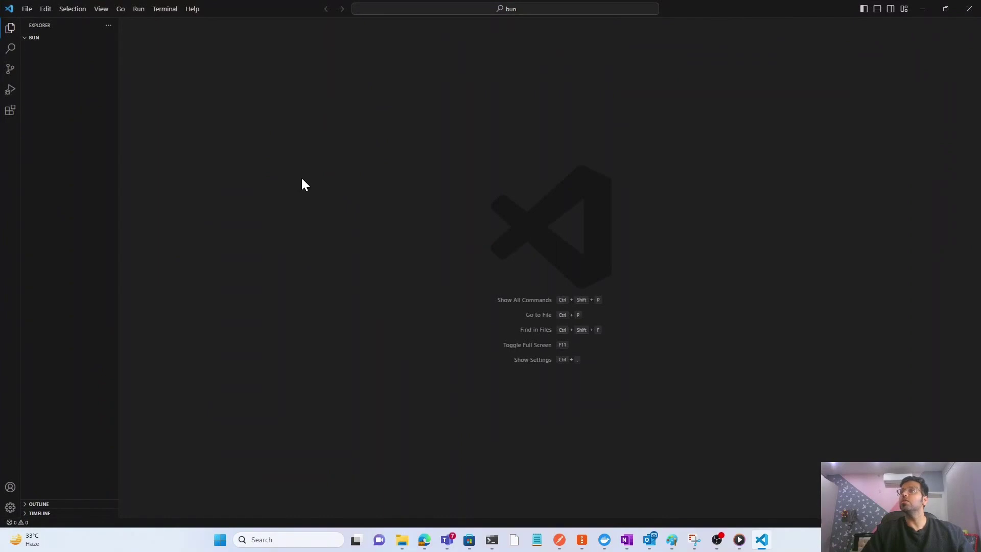
pyautogui.click(10, 28)
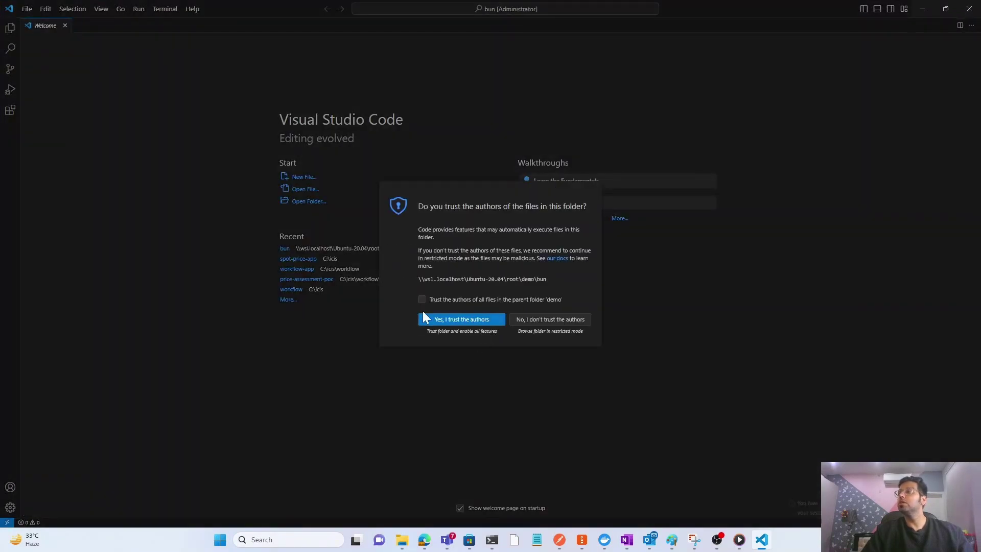
pyautogui.click(424, 300)
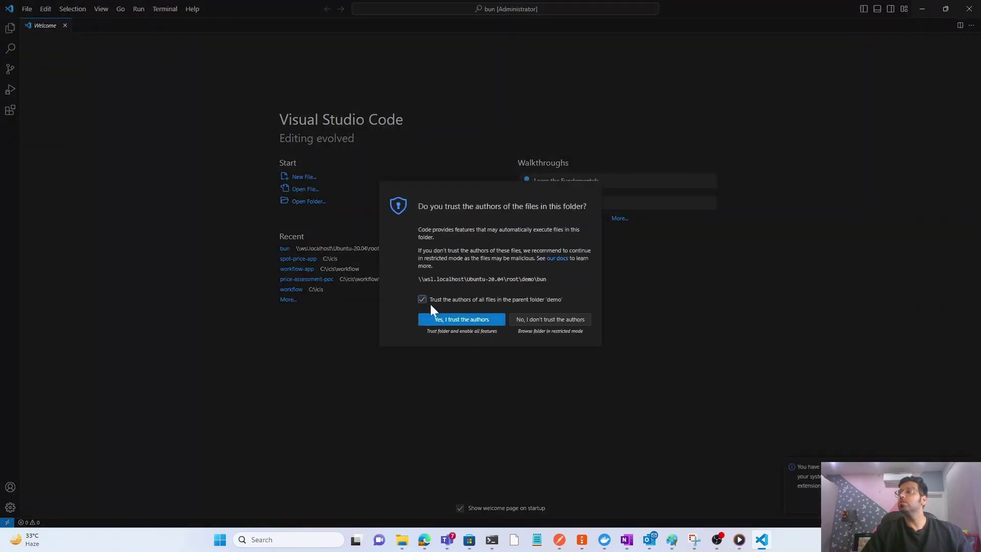
pyautogui.click(460, 319)
pyautogui.click(65, 25)
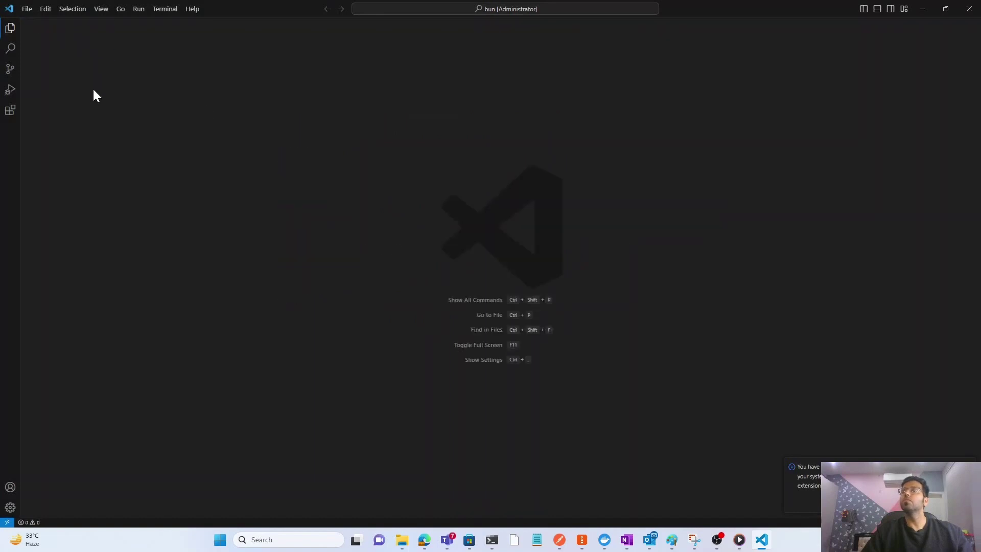
pyautogui.click(10, 29)
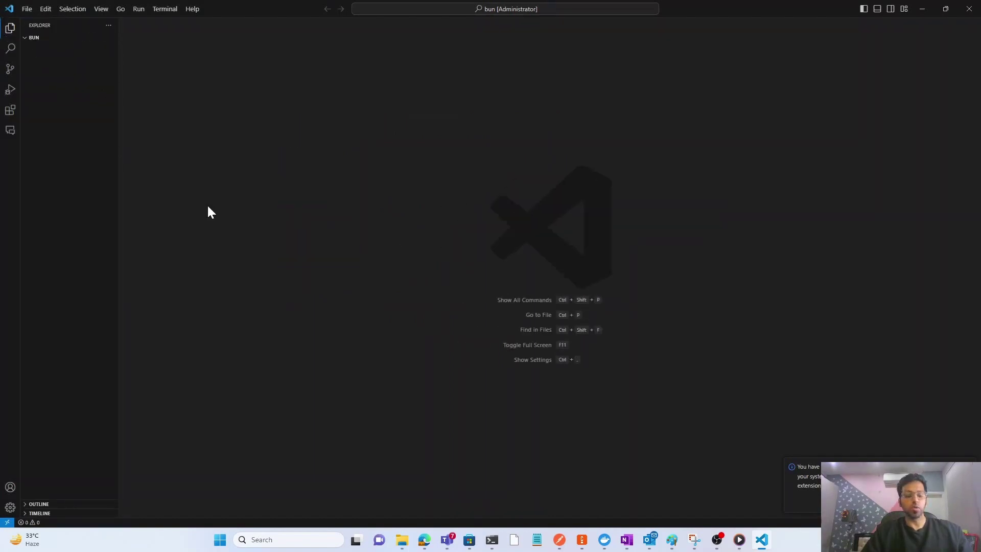
# Run bun version in VS Code's PowerShell terminal, which reports it as not recognized
pyautogui.hotkey('ctrl', '`')
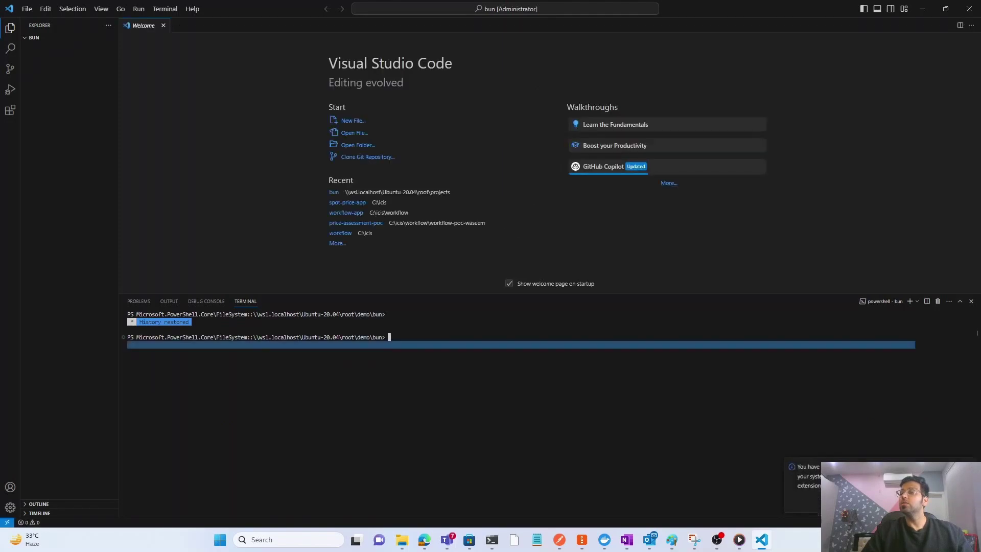
pyautogui.write('bun version')
pyautogui.press('Return')
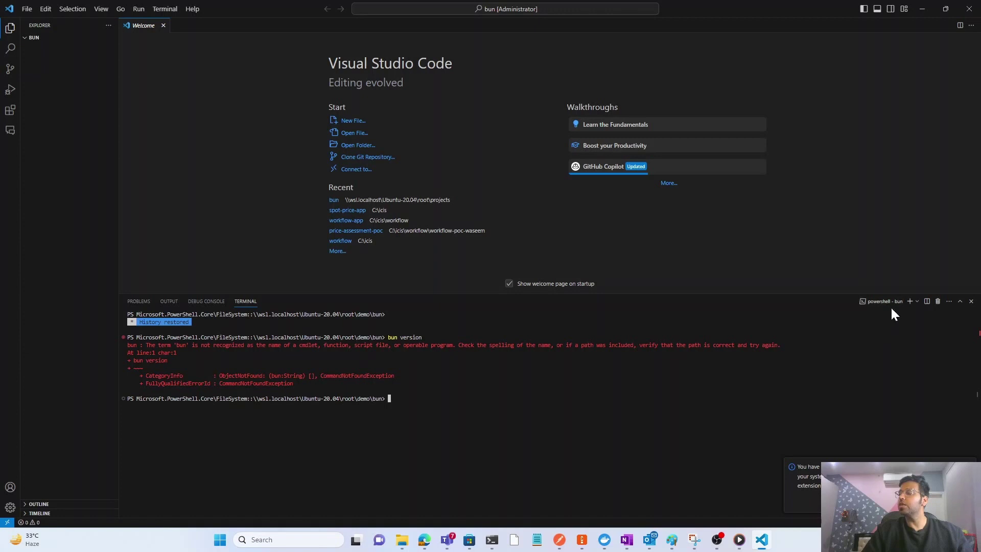
# Open an Ubuntu-20.04 (WSL) terminal in VS Code and run bun version
pyautogui.click(917, 301)
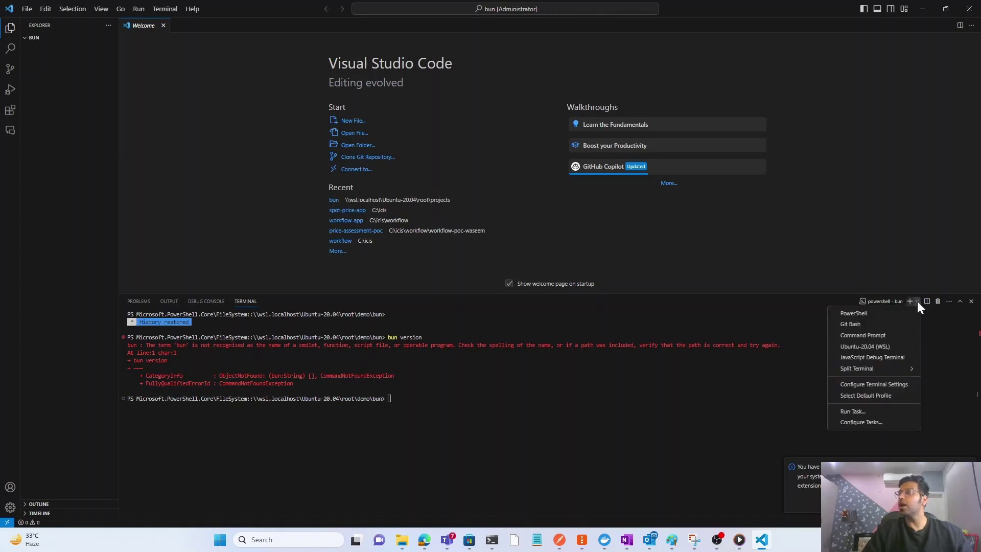
pyautogui.click(887, 348)
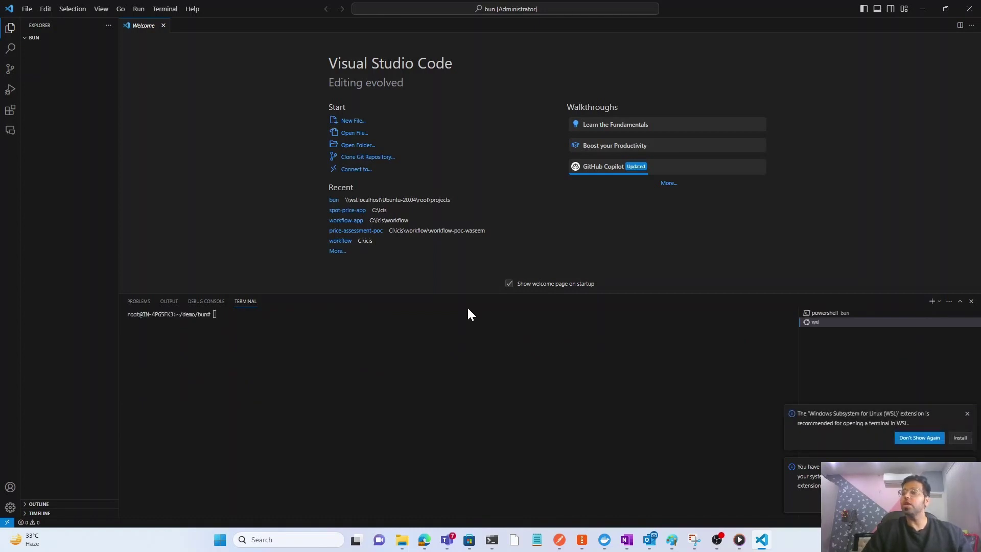
pyautogui.write('bun ')
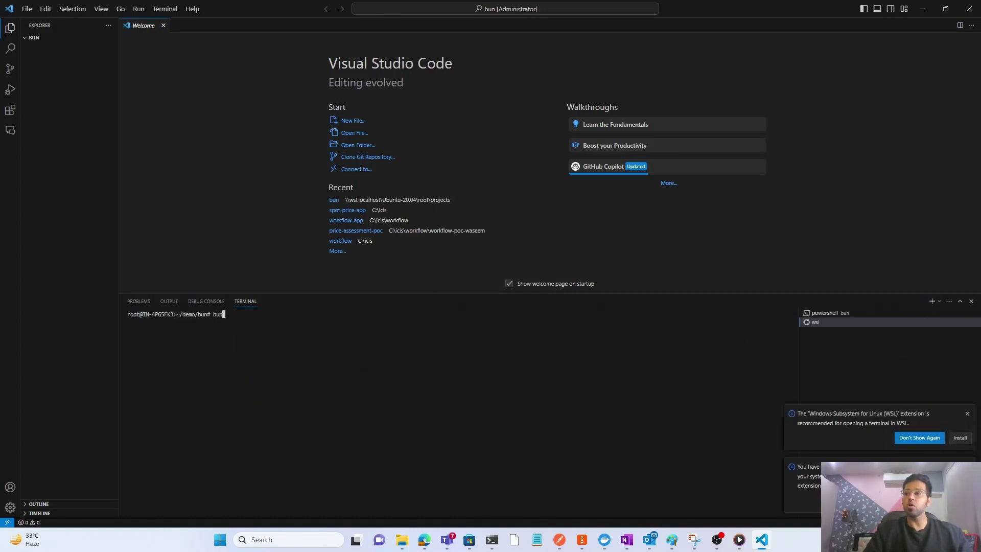
pyautogui.write('version')
pyautogui.press('Return')
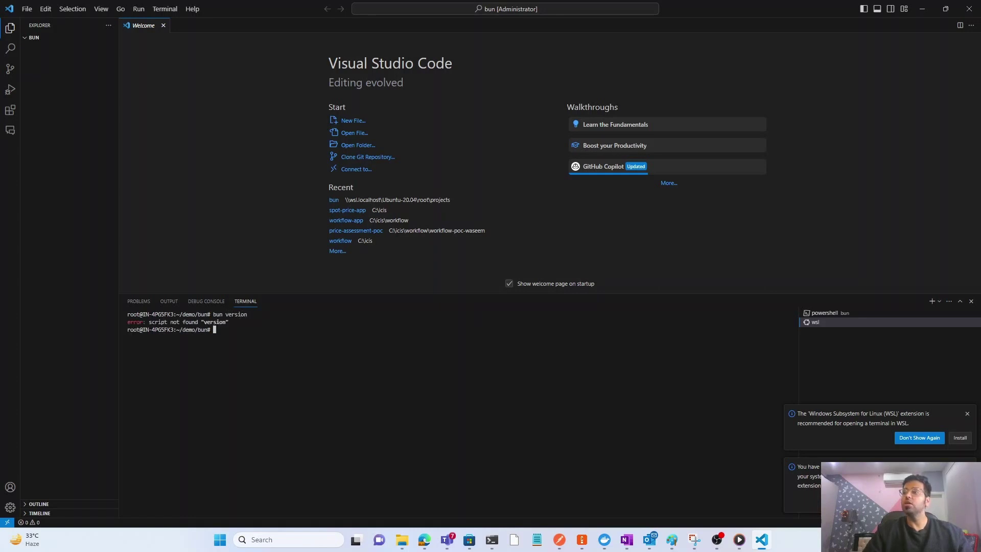
# Rerun the check as bun --version, confirming Bun 1.0.1
pyautogui.press('Up')
pyautogui.press('Left')
pyautogui.write('--')
pyautogui.press('Return')
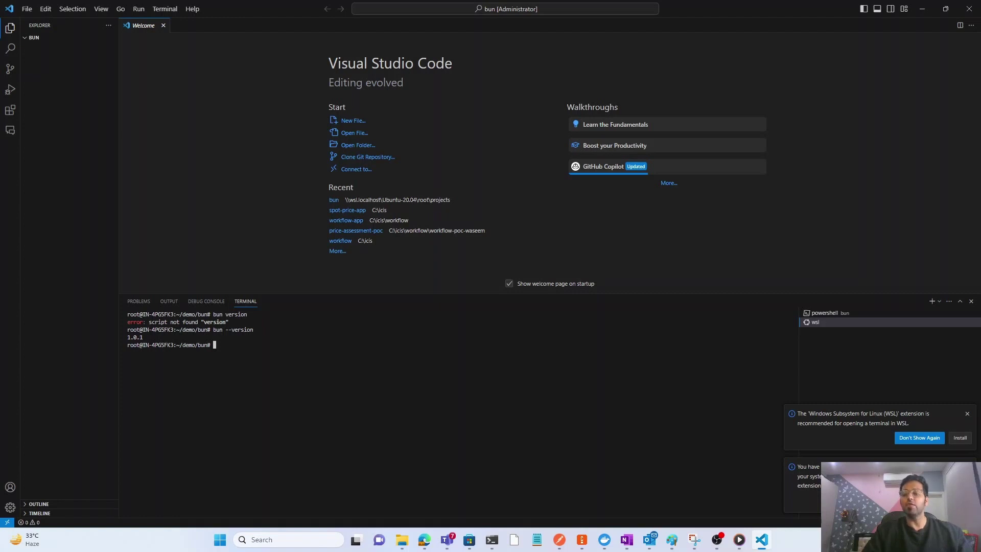
# Create an empty index.js in the bun folder and minimize VS Code
pyautogui.click(70, 68)
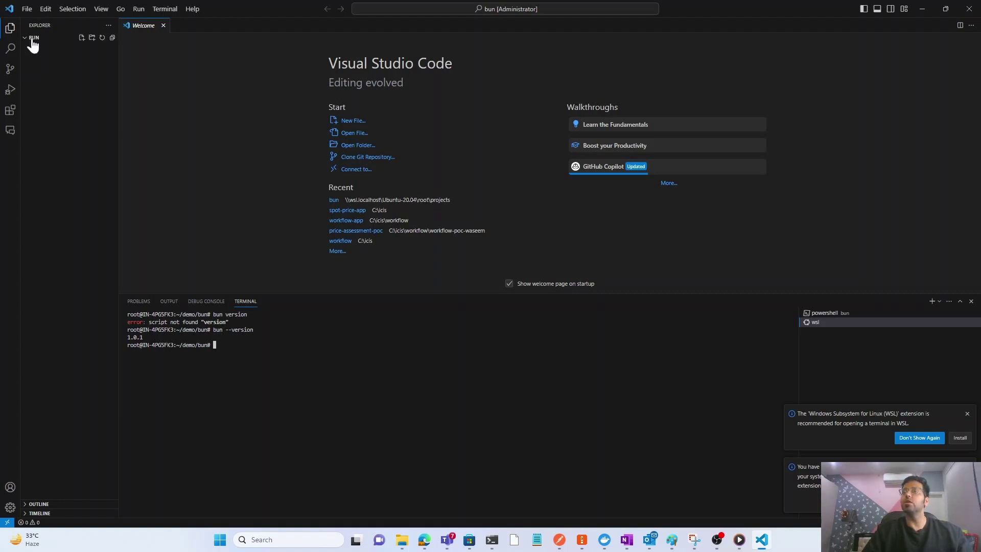
pyautogui.click(82, 38)
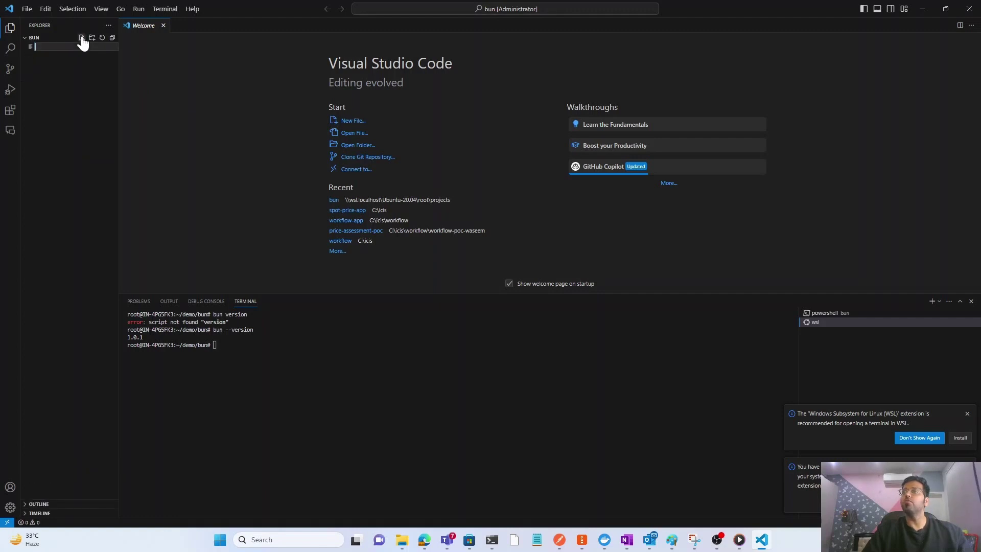
pyautogui.write('index.js')
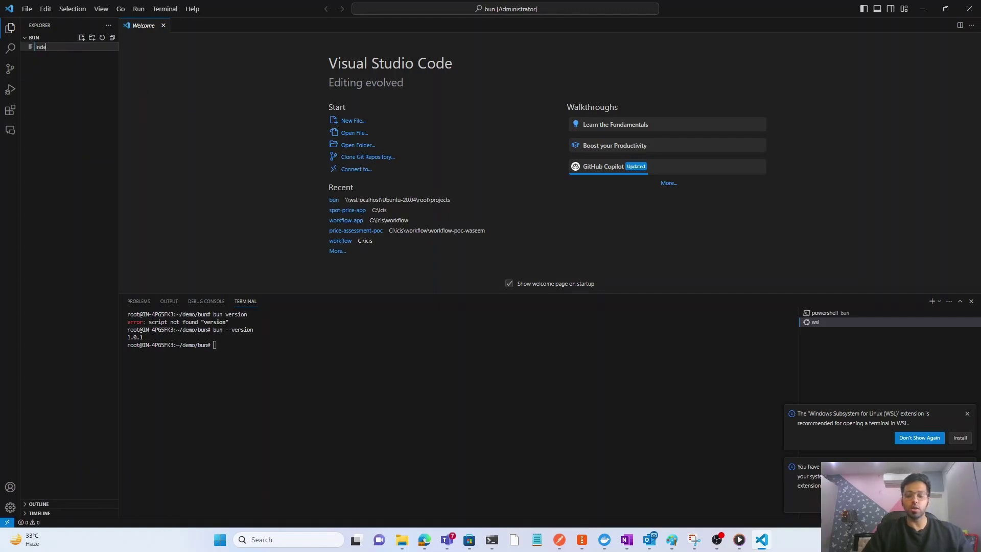
pyautogui.press('Return')
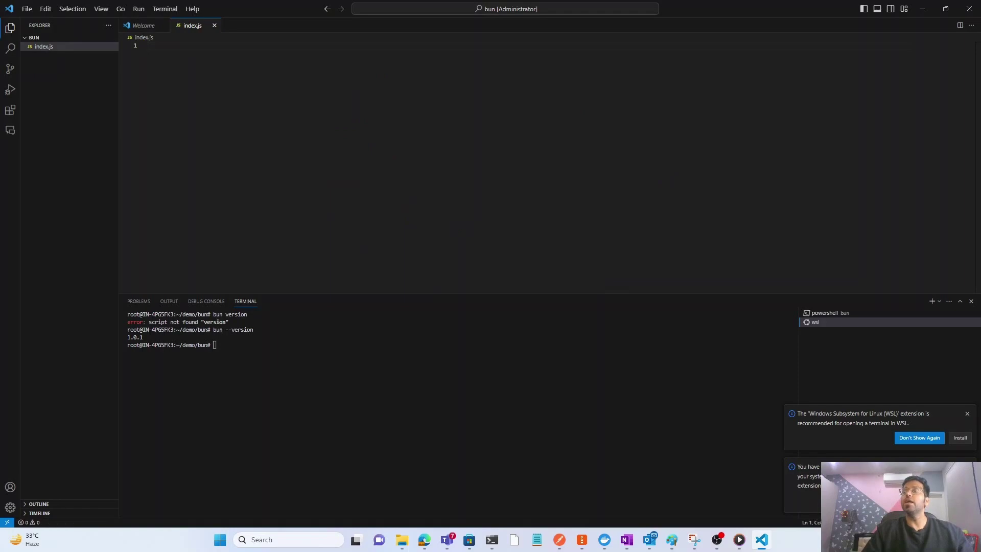
pyautogui.click(923, 9)
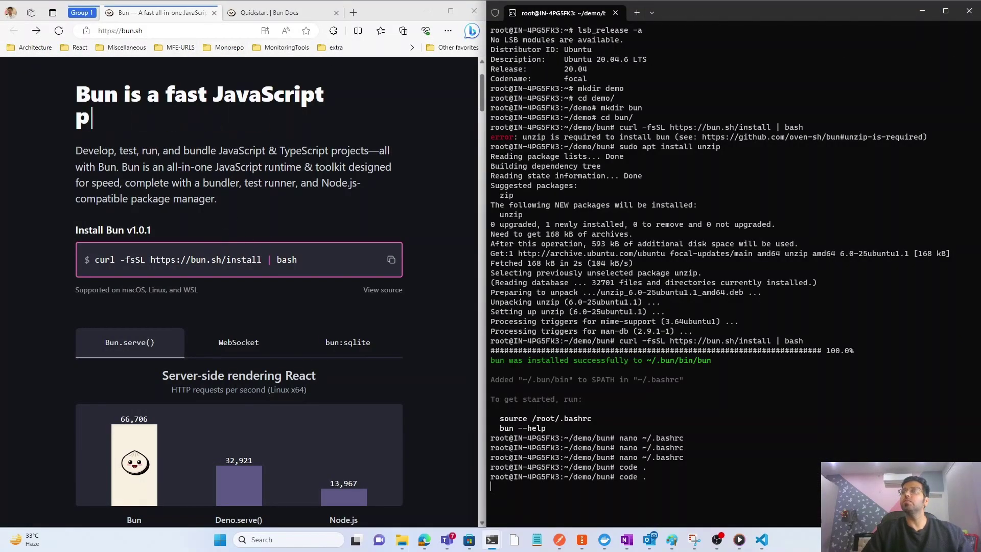
# Select the Bun.serve port 3000 snippet under Run a file in the Bun Quickstart docs
pyautogui.click(255, 18)
pyautogui.scroll(-8, 277, 369)
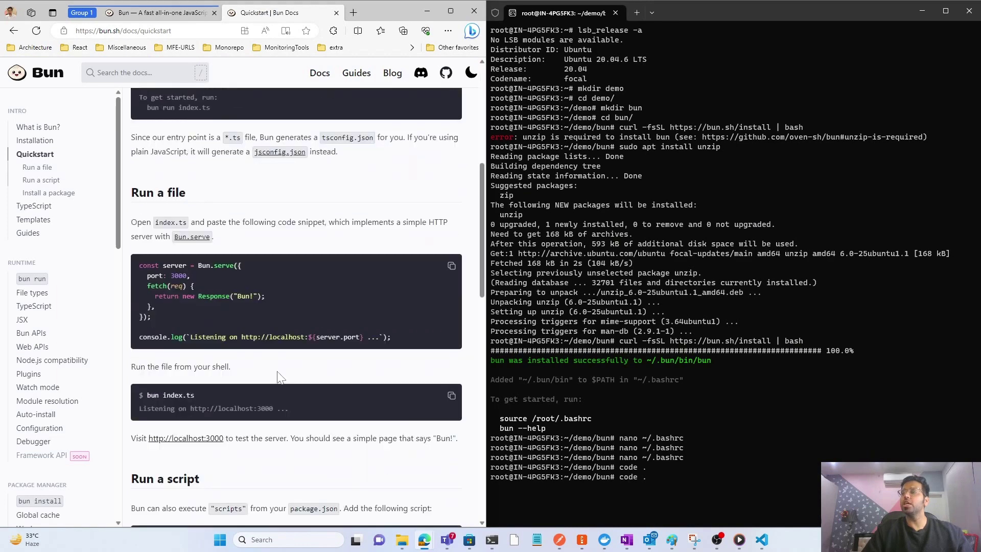
pyautogui.moveTo(404, 263); pyautogui.dragTo(135, 185)
pyautogui.hotkey('ctrl', 'c')
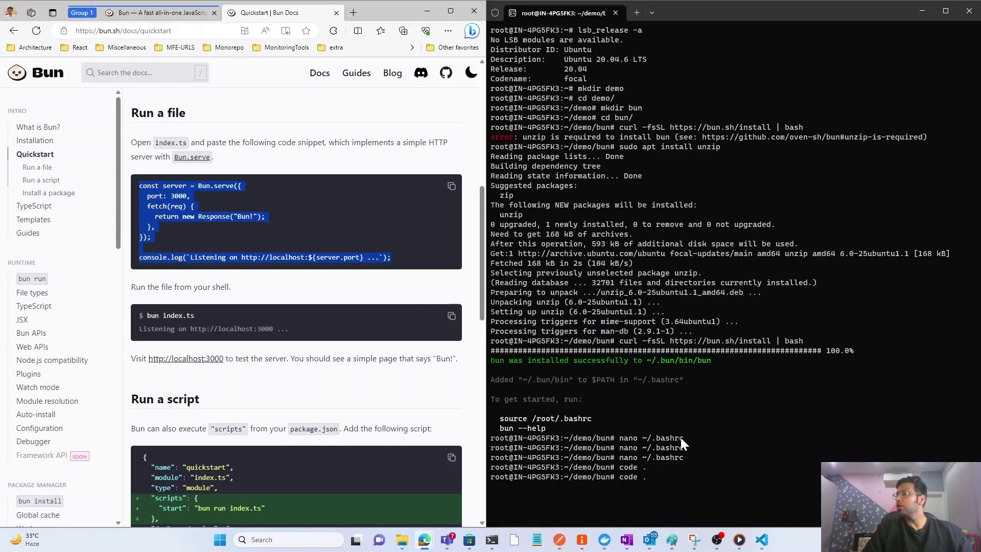
# Paste the Bun.serve snippet into index.js, save it, and start it with 'bun index.js'
pyautogui.click(761, 540)
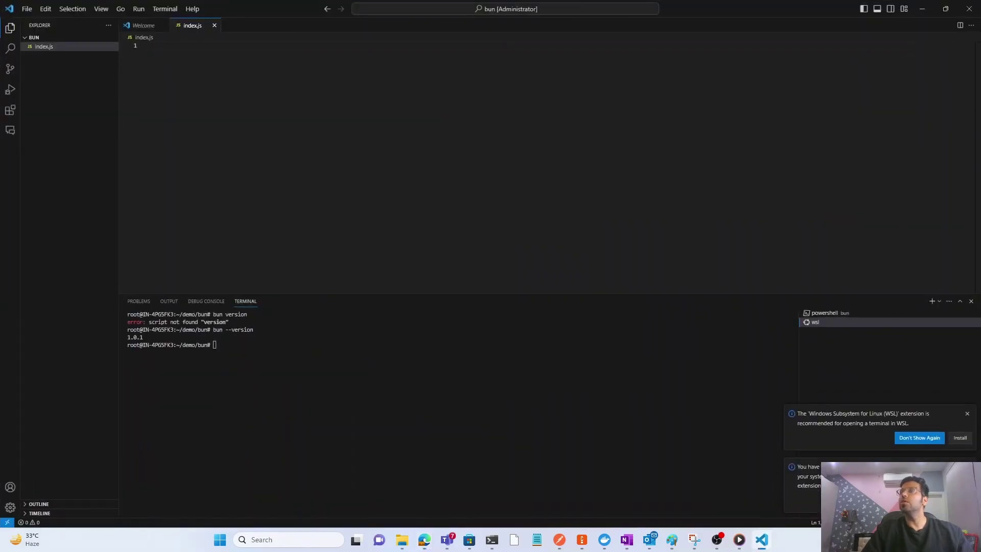
pyautogui.hotkey('ctrl', 'v')
pyautogui.hotkey('ctrl', 's')
pyautogui.hotkey('ctrl', '`')
pyautogui.write('bun ')
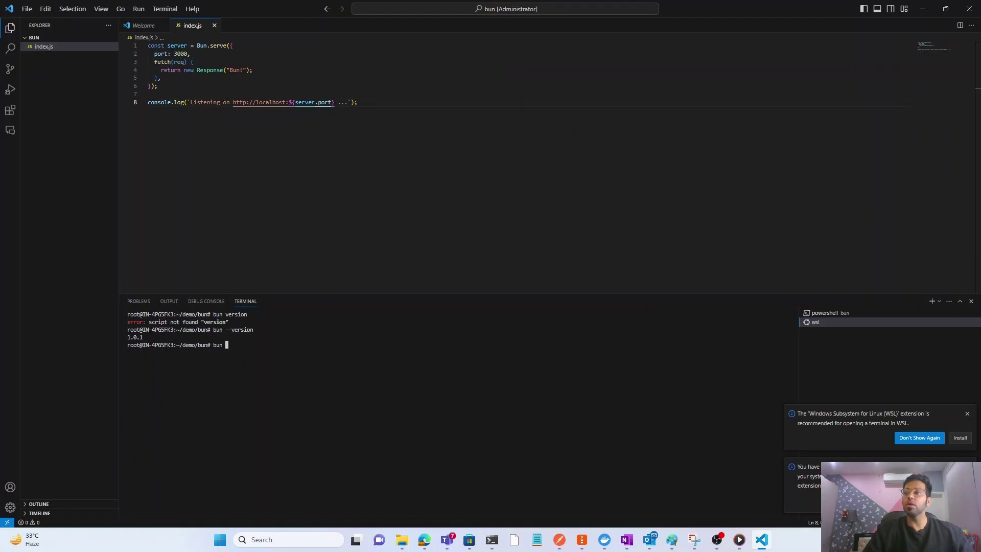
pyautogui.write('index.js')
pyautogui.press('Return')
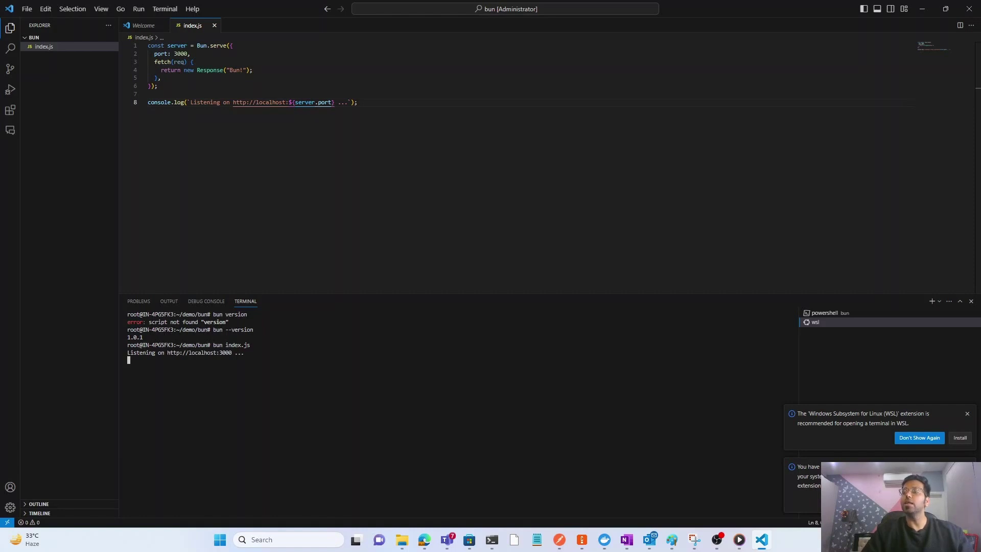
# Stop the running server and restart 'bun index.js' in the terminal
pyautogui.moveTo(231, 353); pyautogui.dragTo(168, 352)
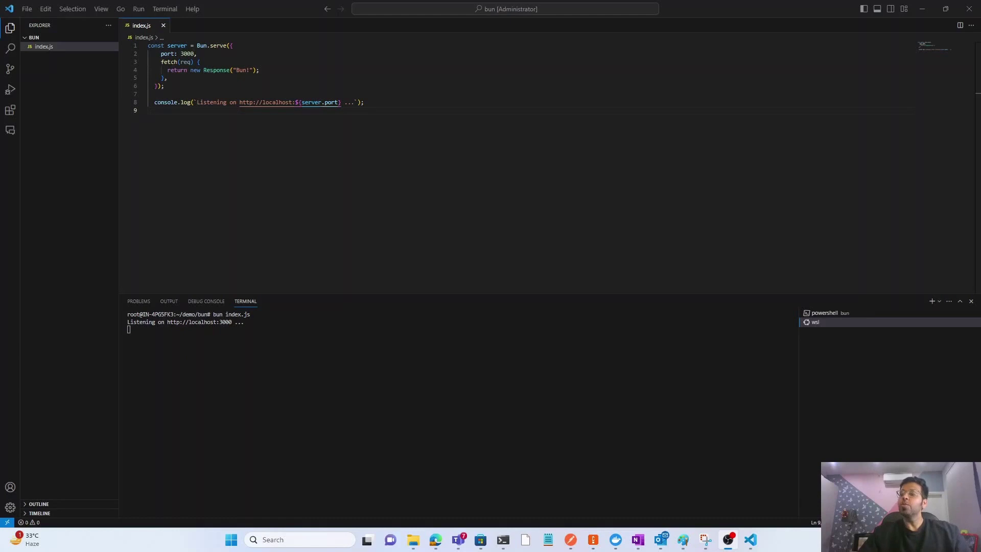
pyautogui.moveTo(233, 321); pyautogui.dragTo(167, 322)
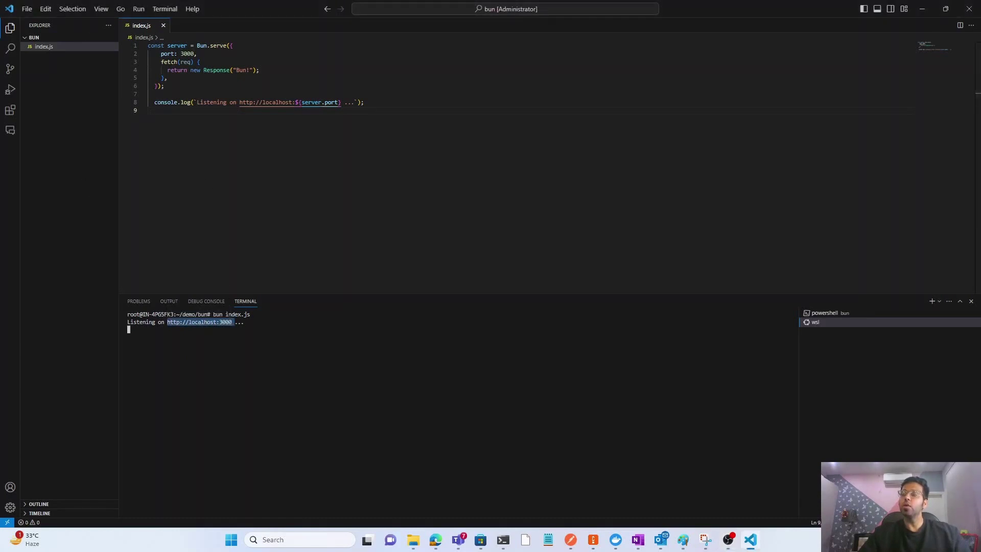
pyautogui.click(245, 332)
pyautogui.hotkey('ctrl', 'c')
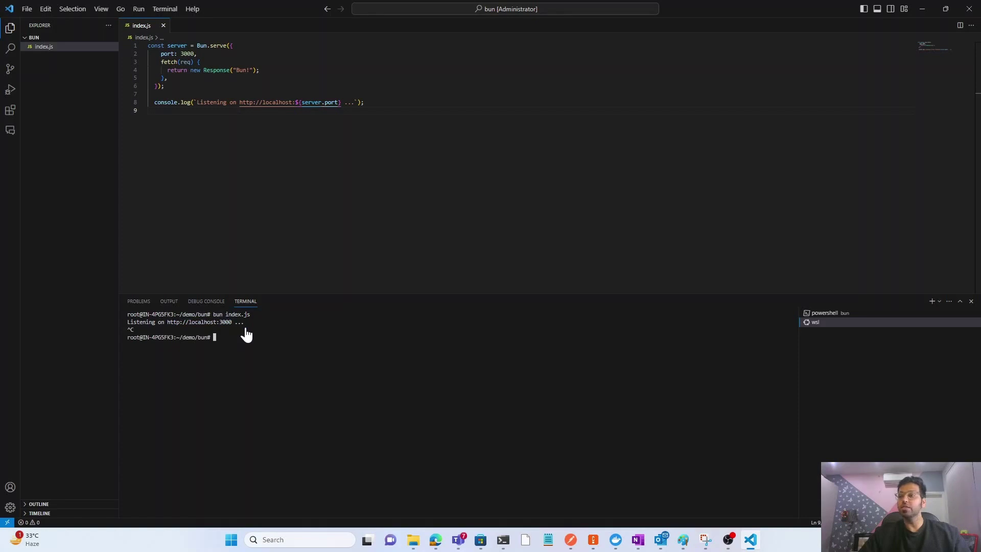
pyautogui.press('Up')
pyautogui.press('Return')
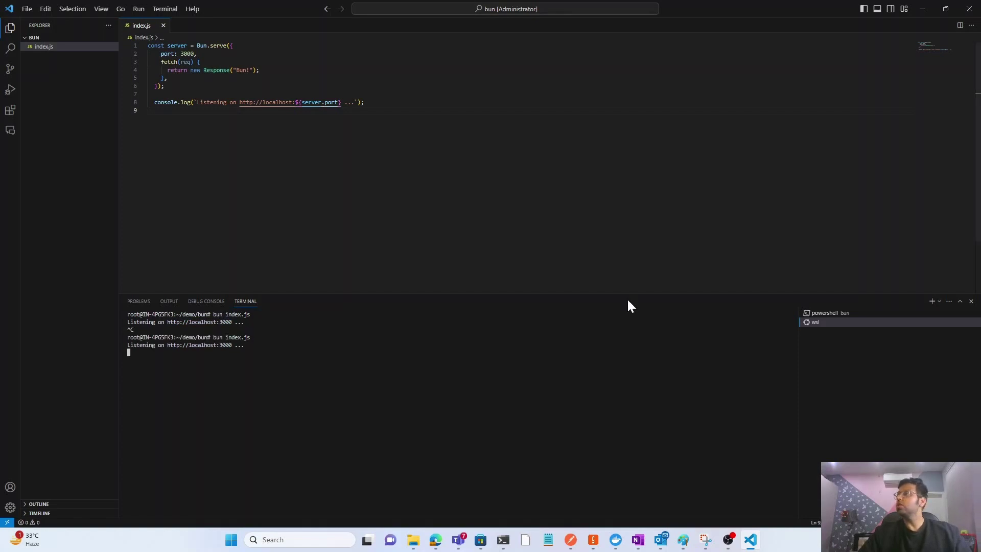
# Load localhost:3000 in a new Edge tab to see 'Bun!'
pyautogui.click(923, 9)
pyautogui.hotkey('ctrl', 't')
pyautogui.write('localhost:3000')
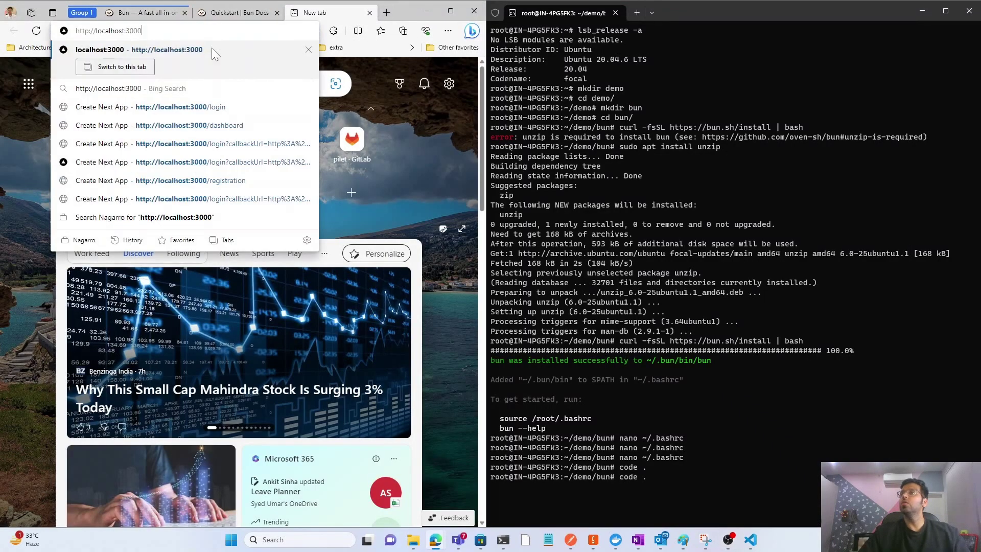
pyautogui.press('Return')
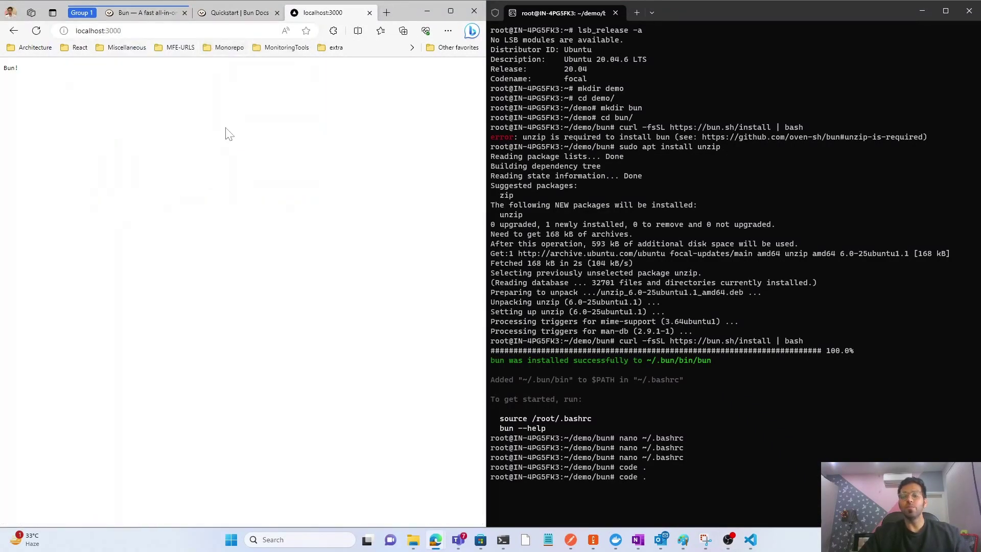